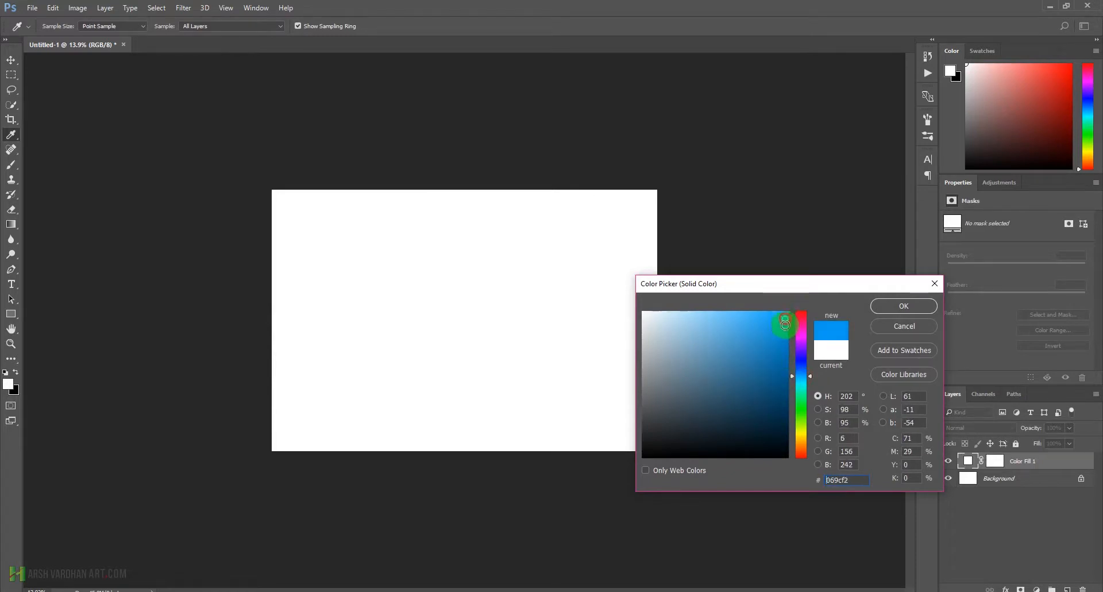
- Set the solid color fill layer to bright blue 1aa6ff
click(805, 384)
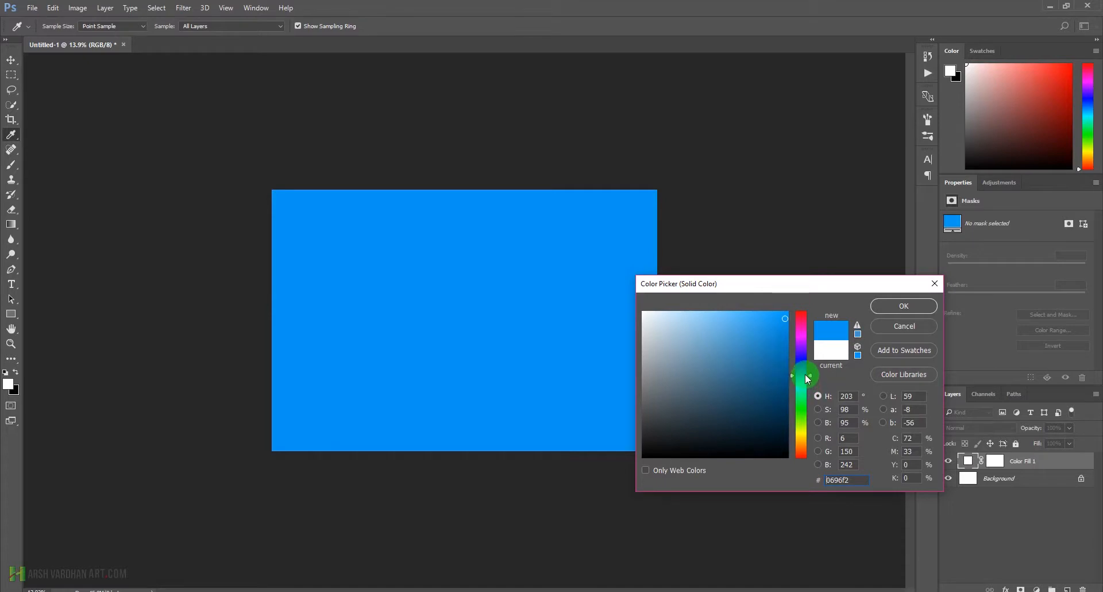
click(777, 313)
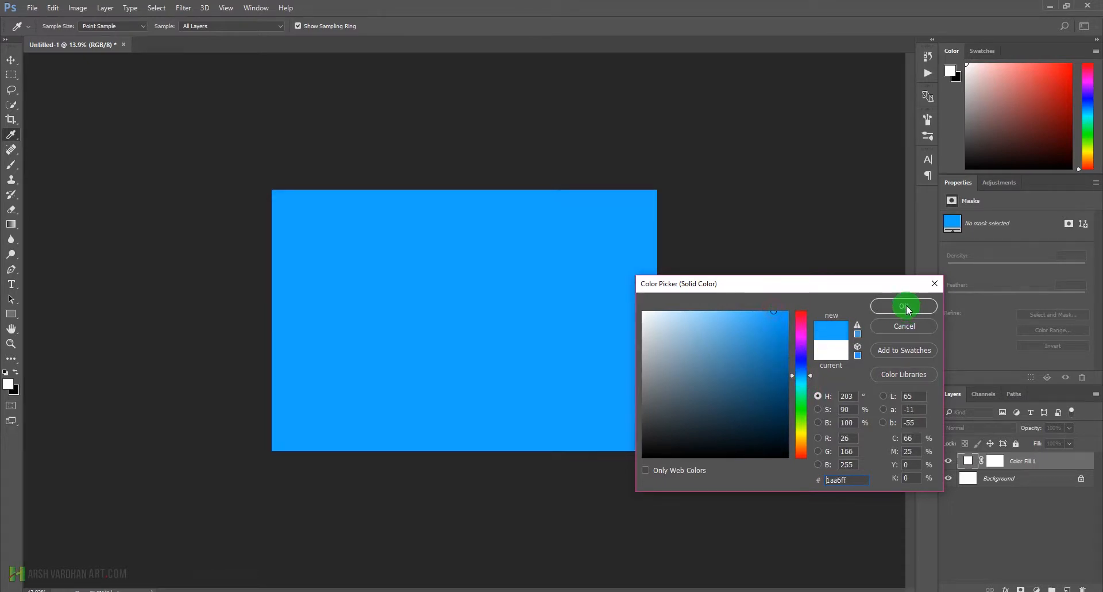
click(900, 306)
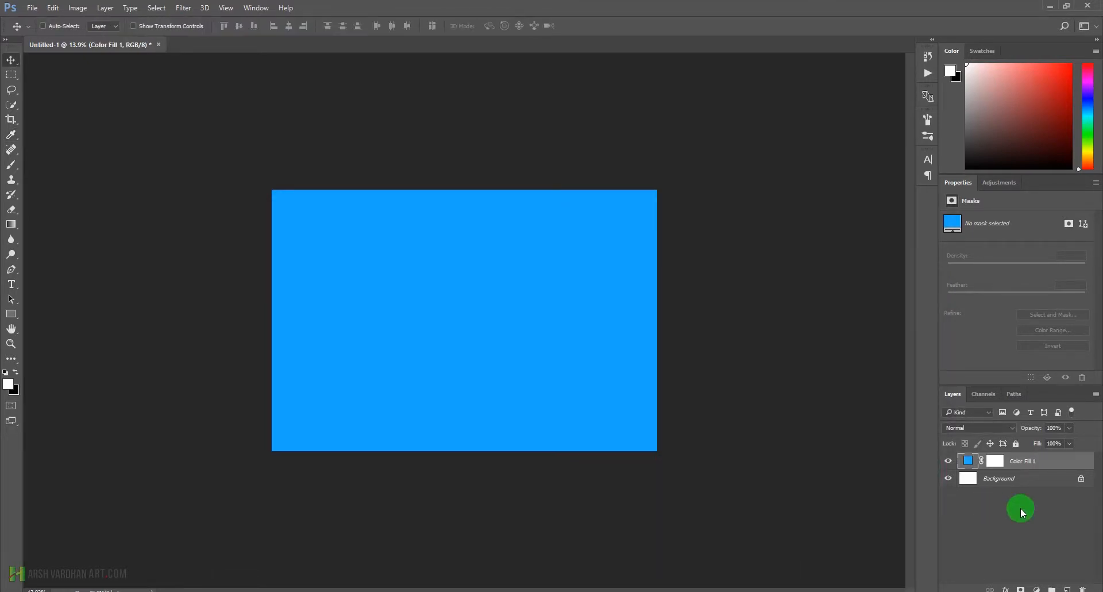
- Add an empty layer above the blue fill and set up a soft round brush with 0% hardness and 100% opacity
click(1068, 589)
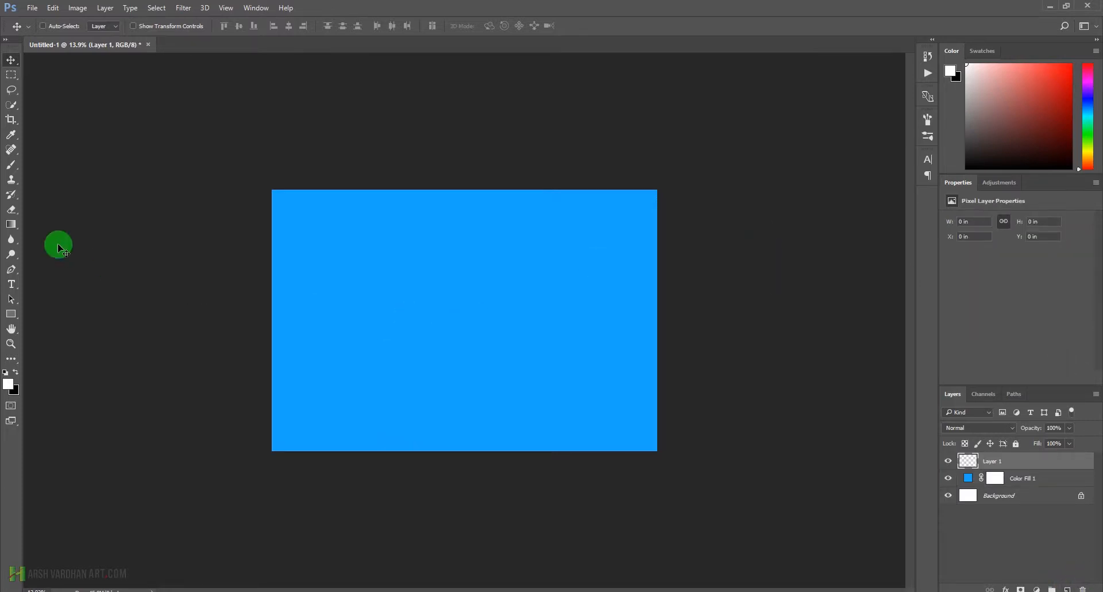
click(11, 165)
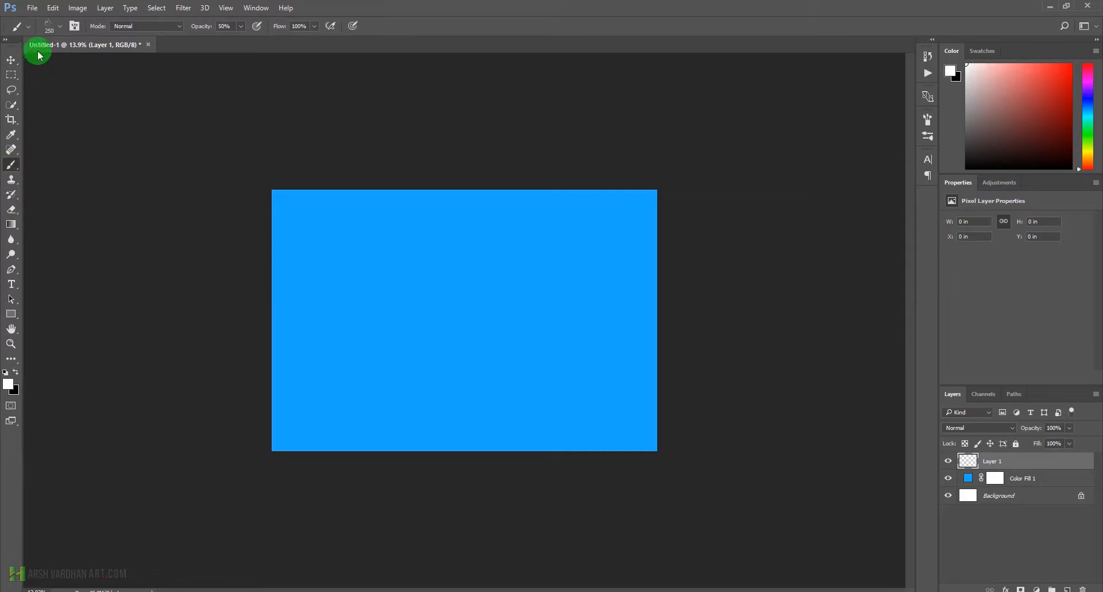
click(49, 28)
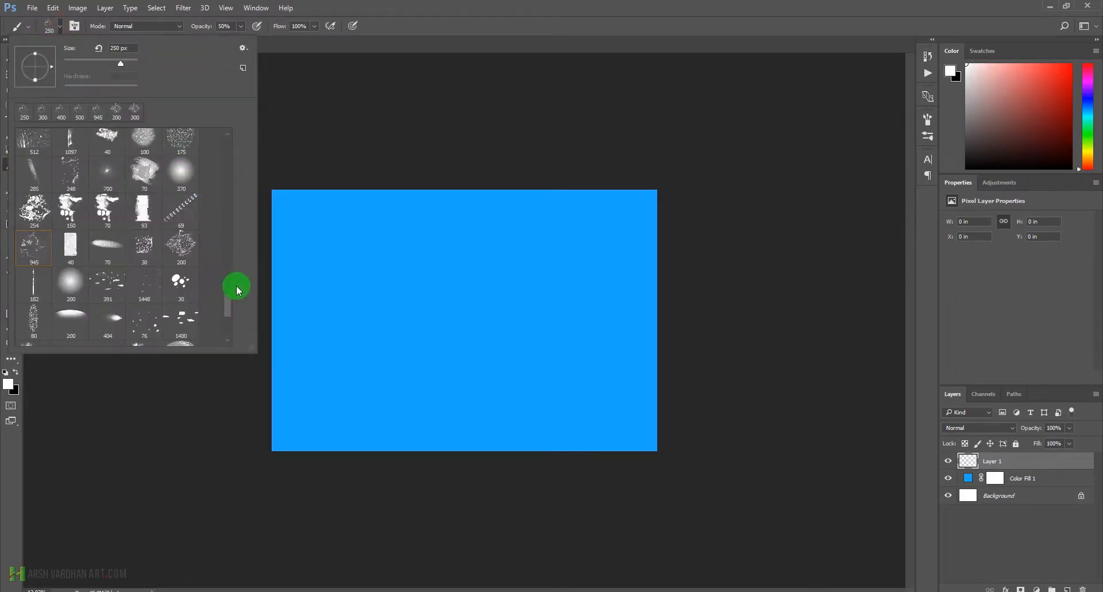
drag(232, 305, 229, 145)
click(30, 144)
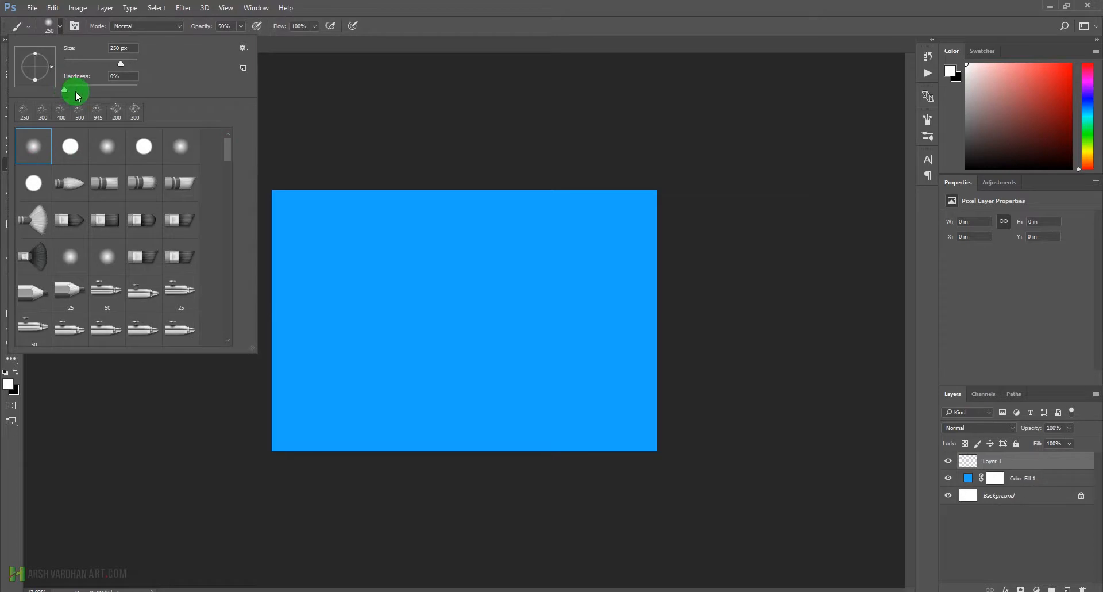
drag(241, 26, 295, 45)
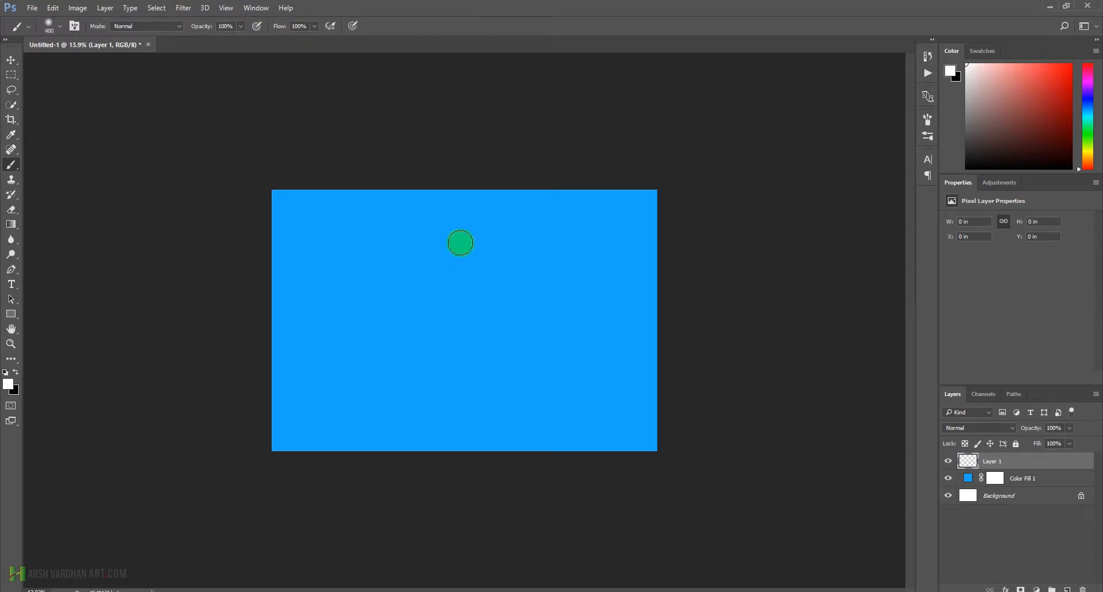
- Enlarge the brush to 1500 px and paint one soft white spot at the top centre of the canvas
key(bracketright)
key(bracketright)
key(bracketright)
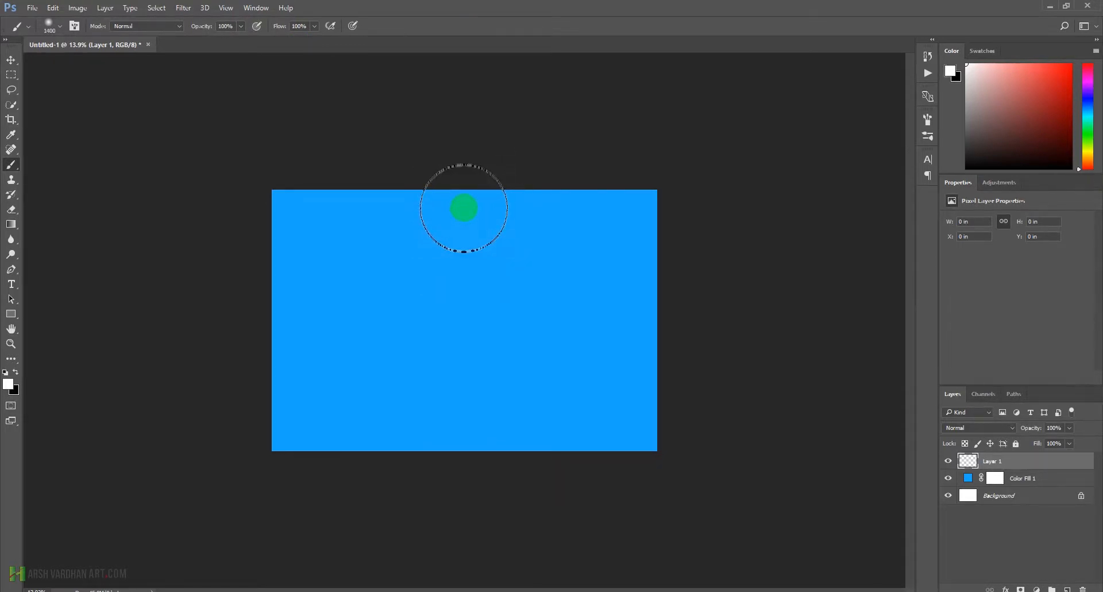
key(bracketright)
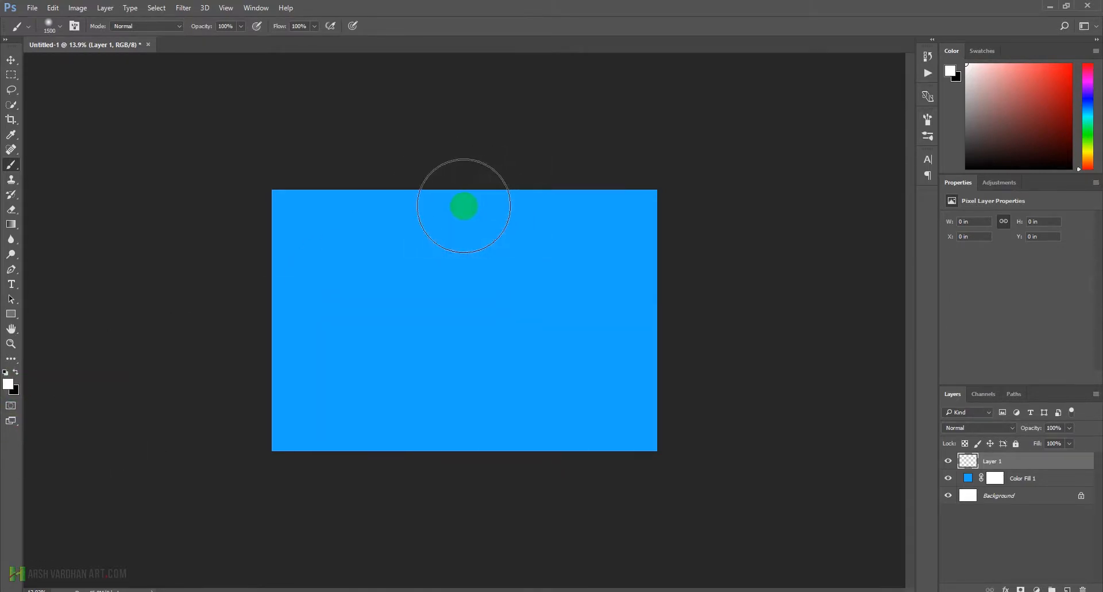
click(463, 206)
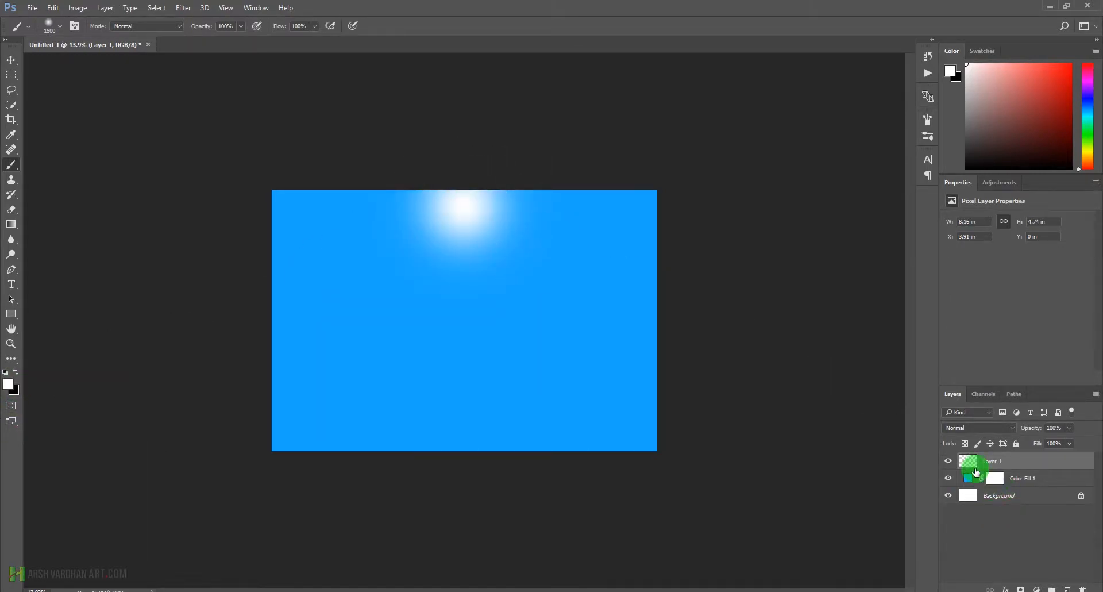
- Scale the white glow to about 217% width and 173% height and shift it up past the canvas's top edge
key(ctrl+t)
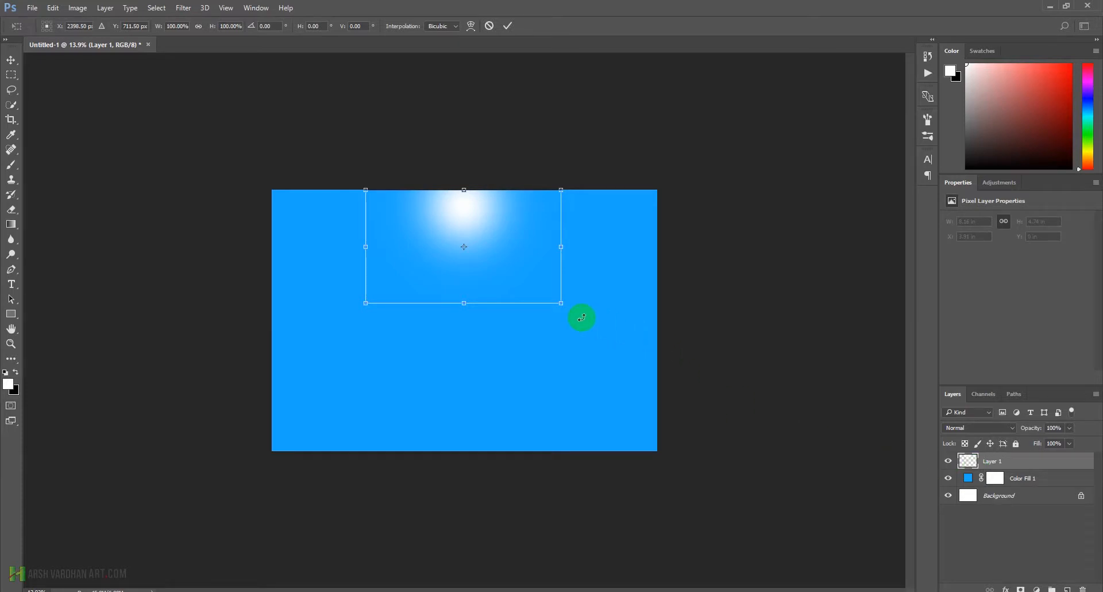
drag(558, 301, 684, 348)
drag(465, 124, 464, 173)
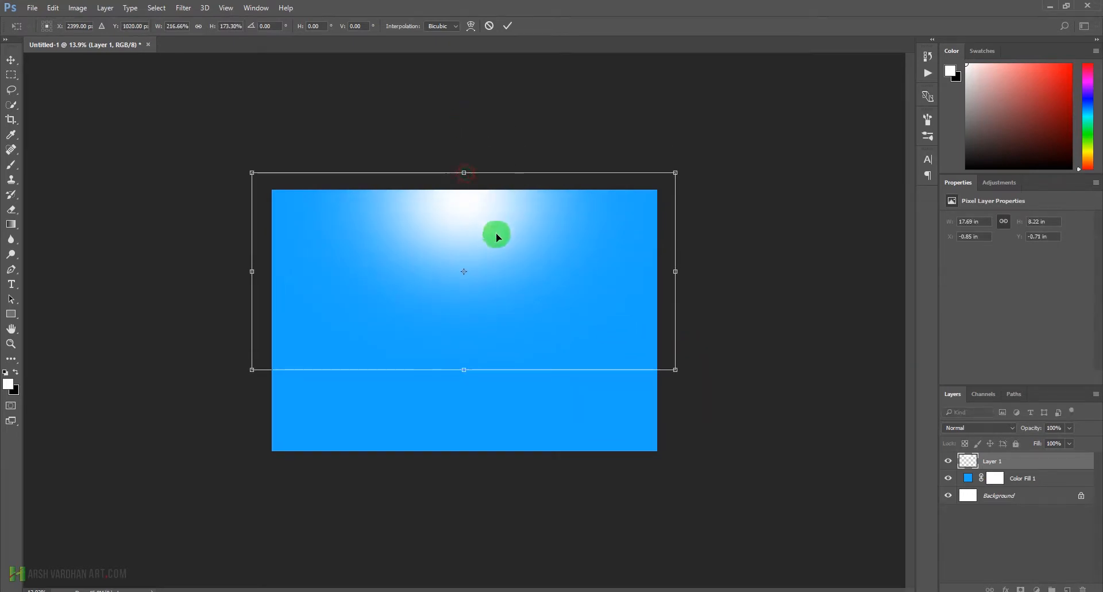
drag(500, 256, 499, 232)
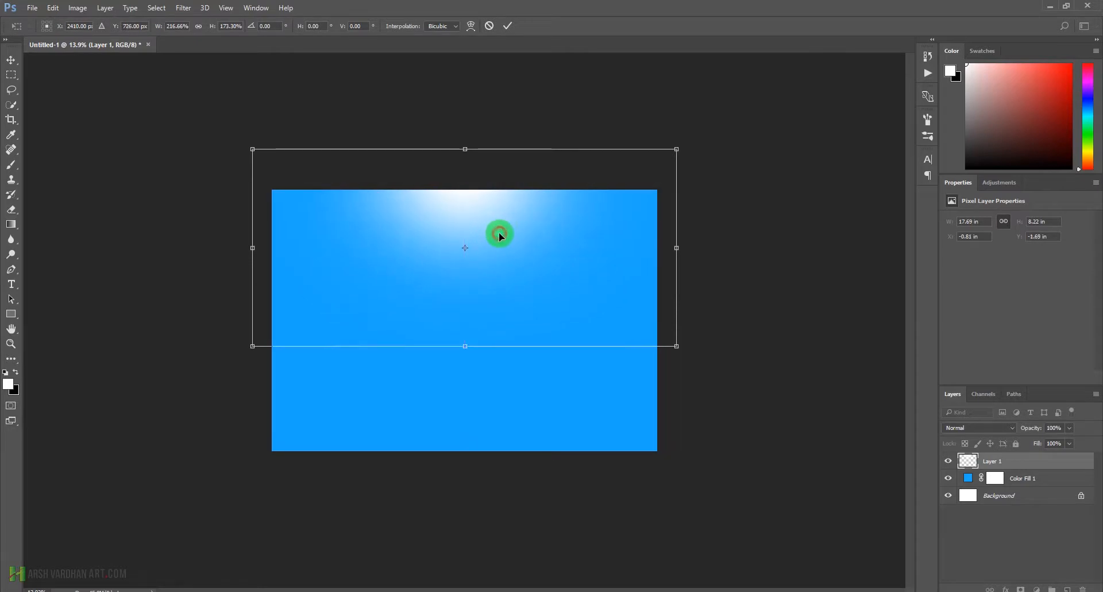
key(b)
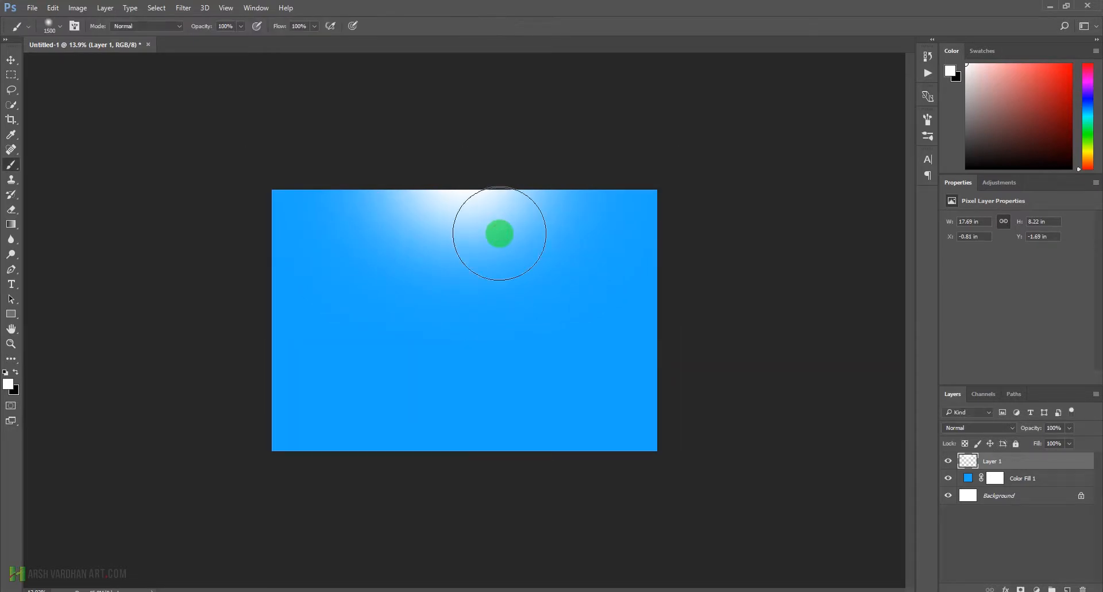
- Add a new layer above the glow and fill it with black at 100% opacity in Normal mode
click(1069, 591)
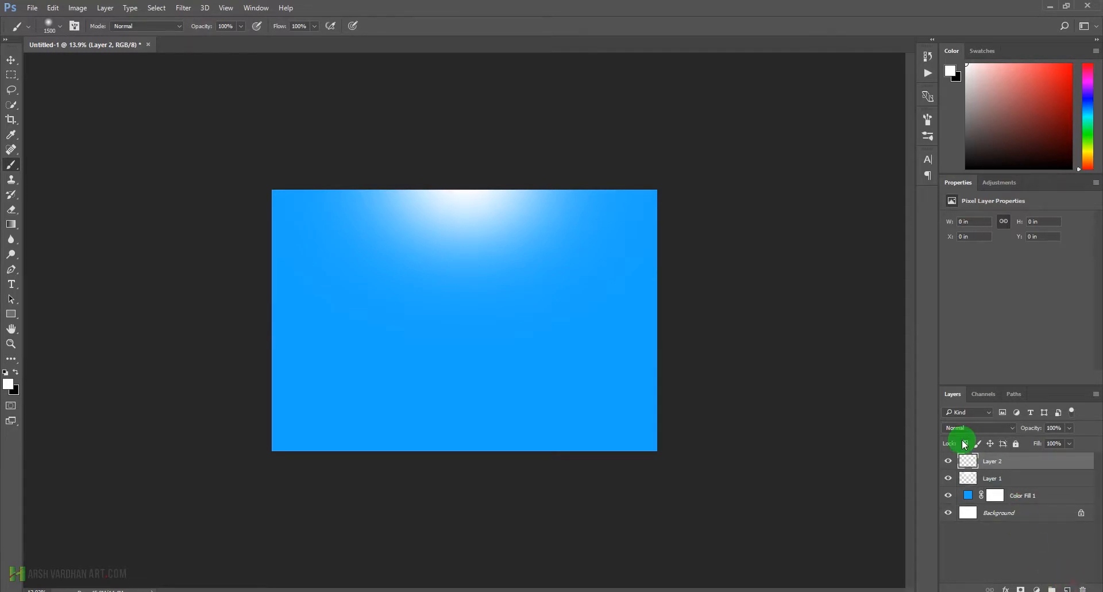
click(53, 8)
click(74, 178)
click(576, 242)
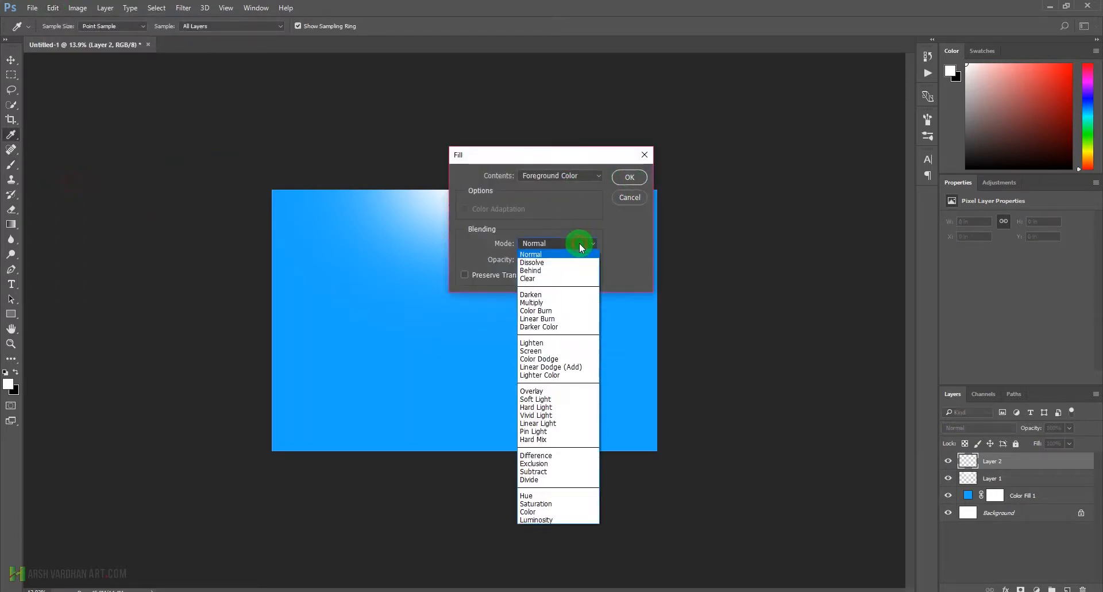
click(573, 174)
click(555, 203)
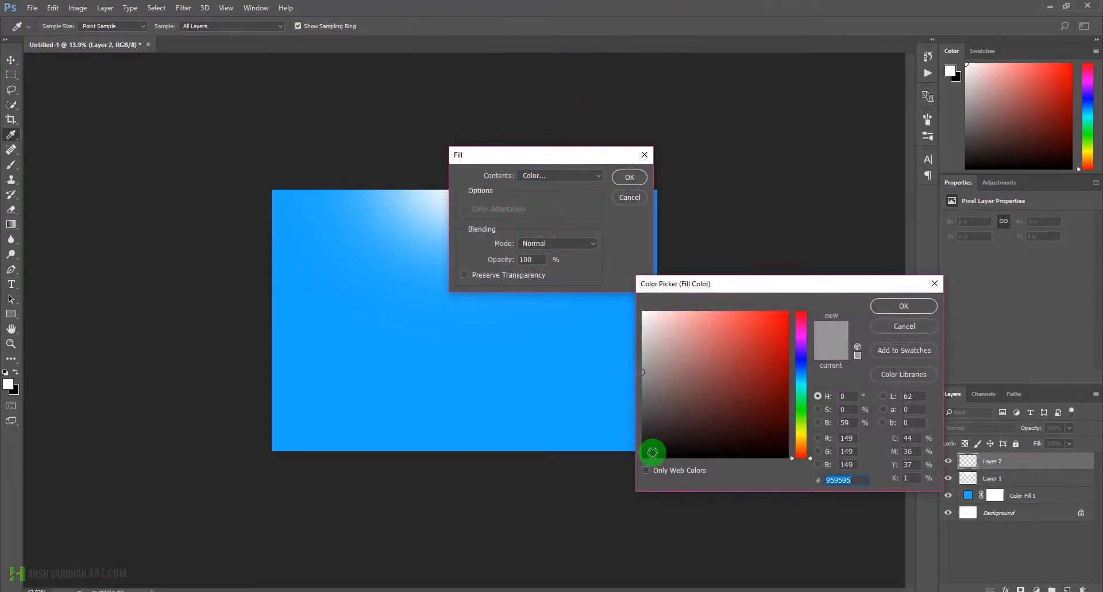
click(644, 456)
click(906, 312)
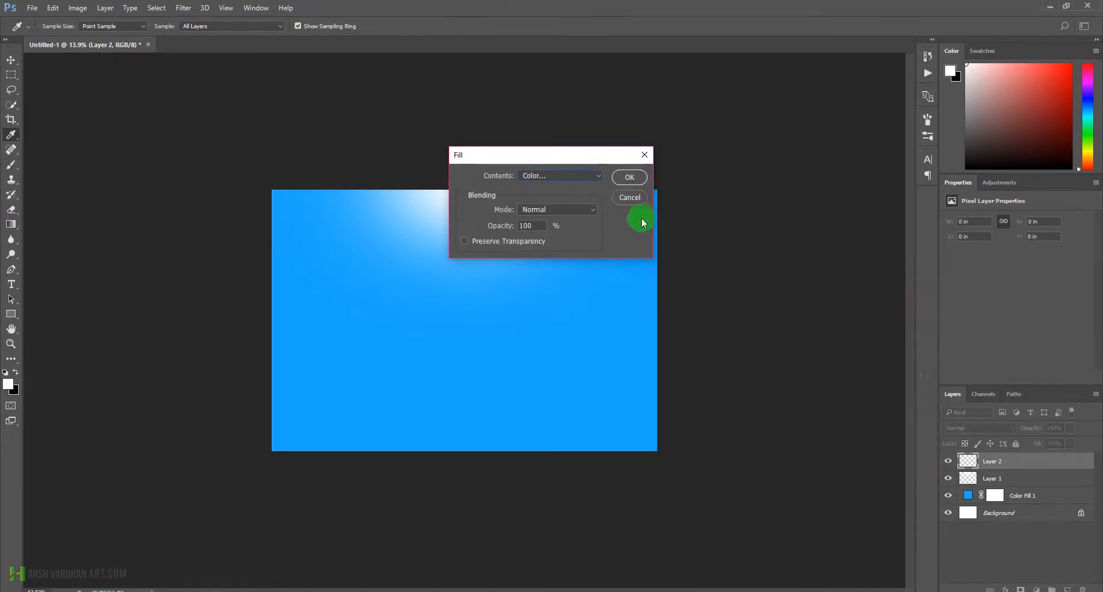
click(630, 177)
key(b)
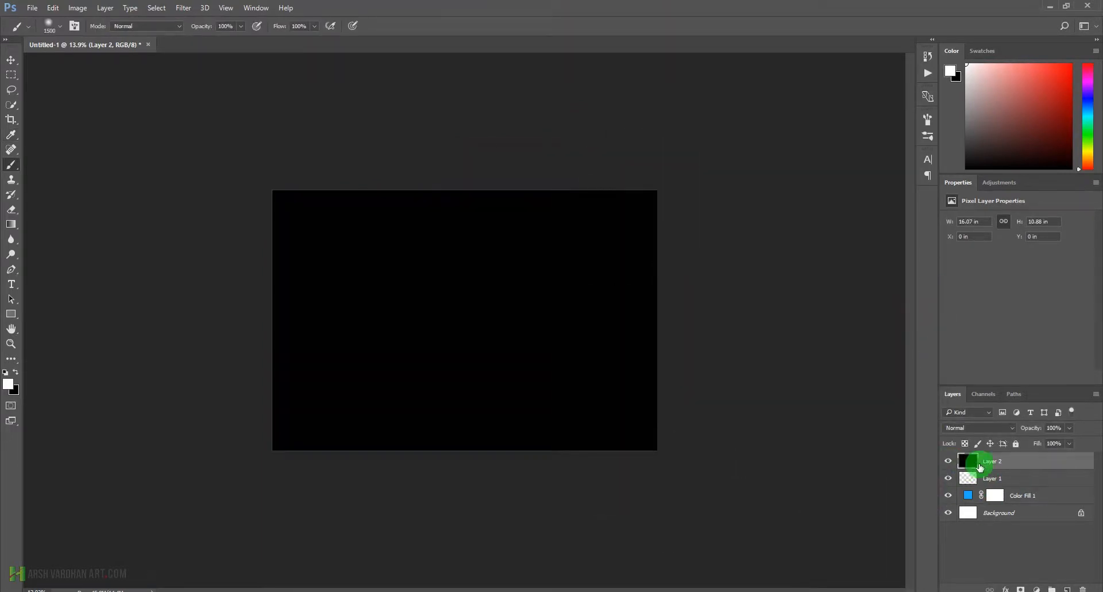
- Render Difference Clouds on the black layer
click(183, 7)
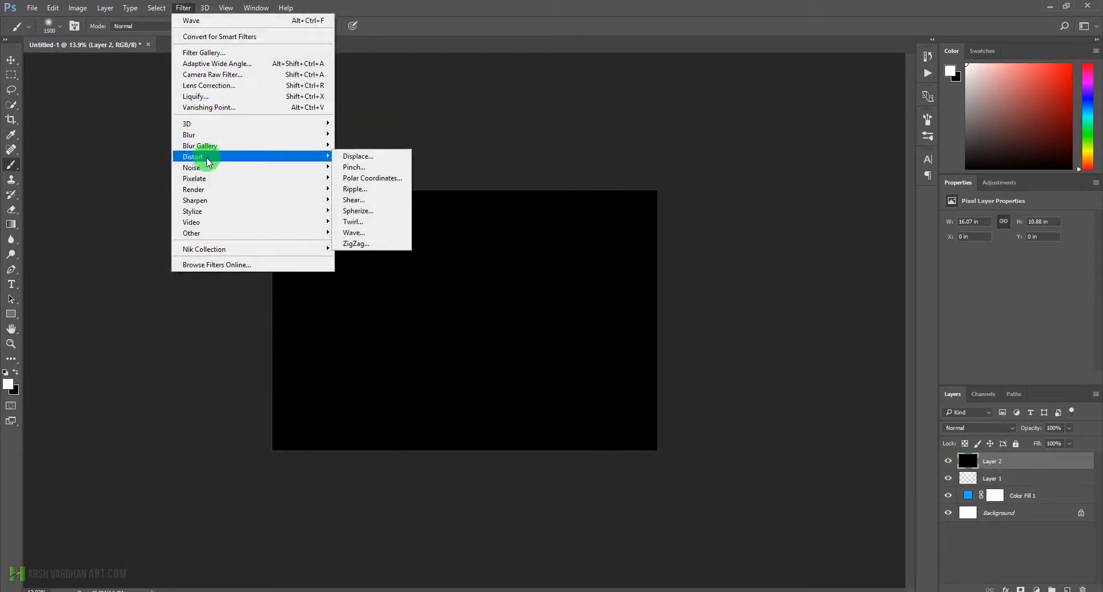
mouse_move(210, 190)
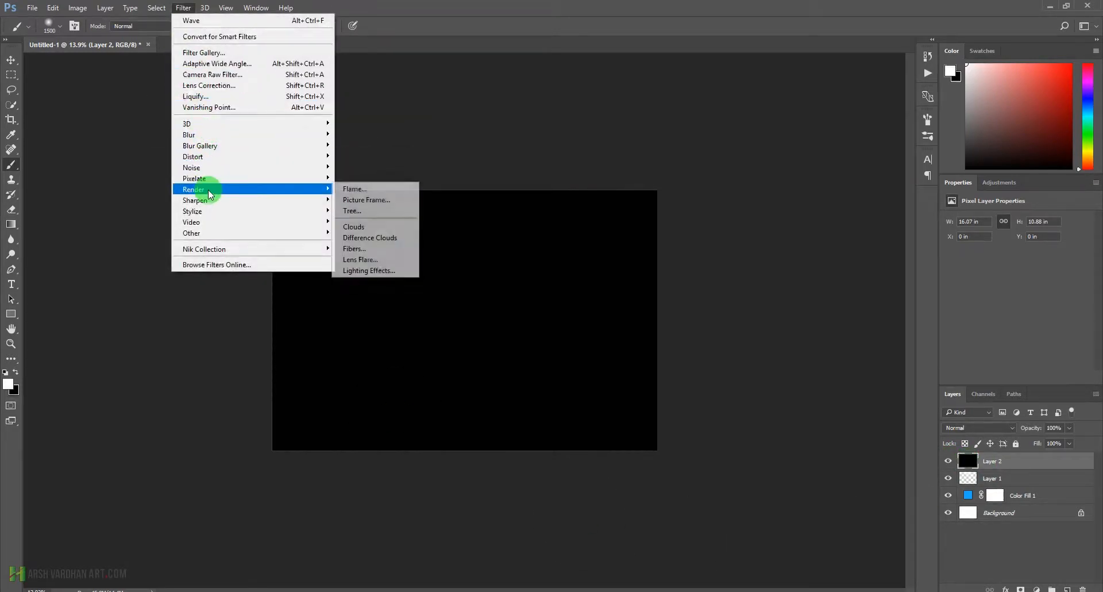
click(373, 240)
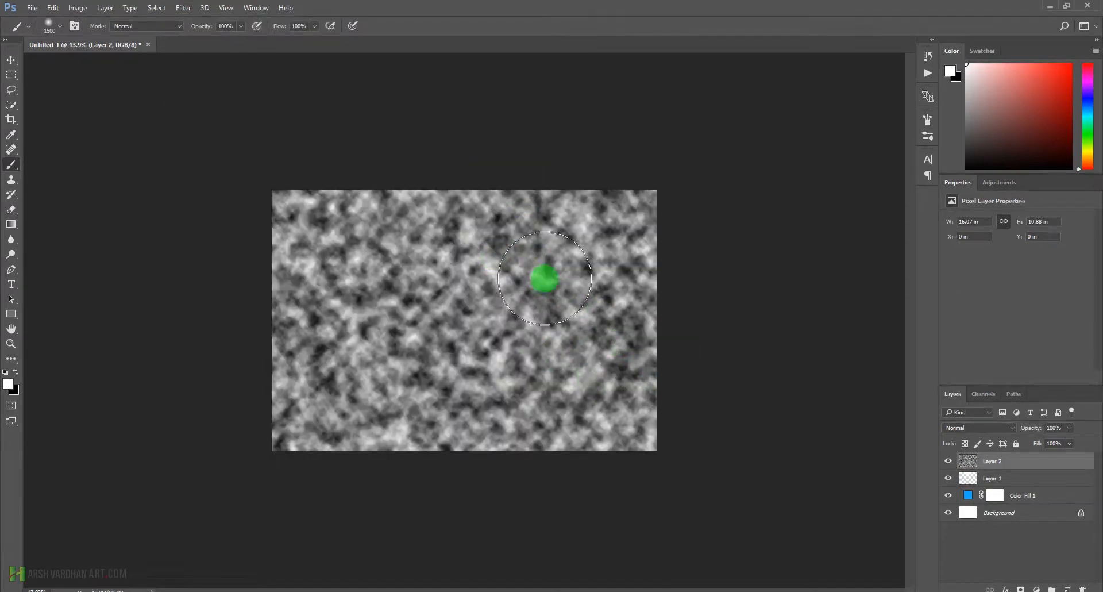
- Apply a Zoom Radial Blur to the clouds with amount 35, Good quality and the blur centre at the top middle
click(186, 8)
click(202, 132)
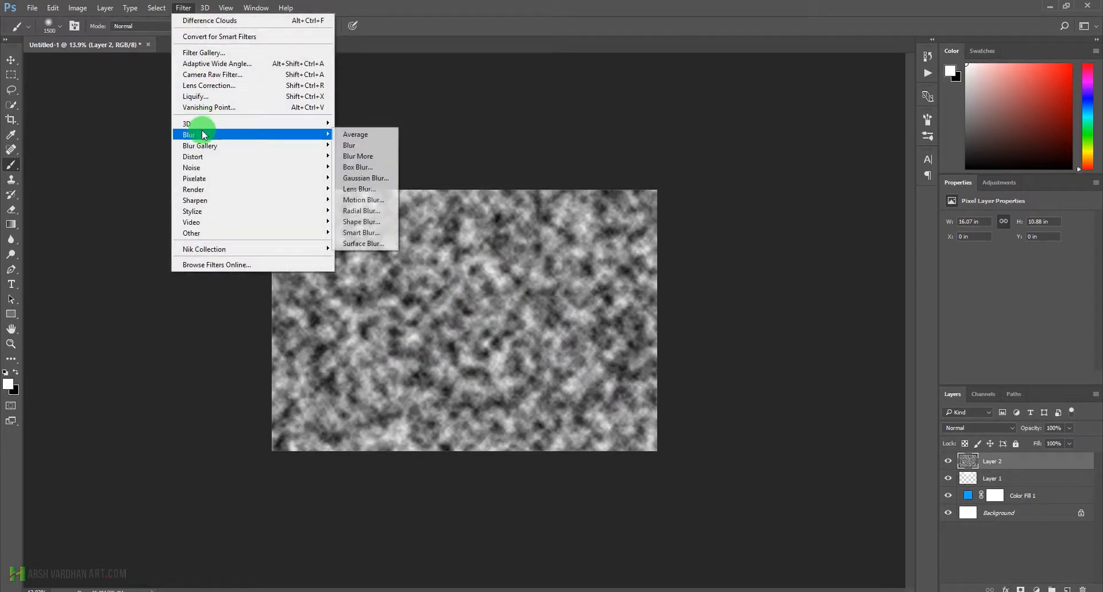
click(369, 210)
click(499, 233)
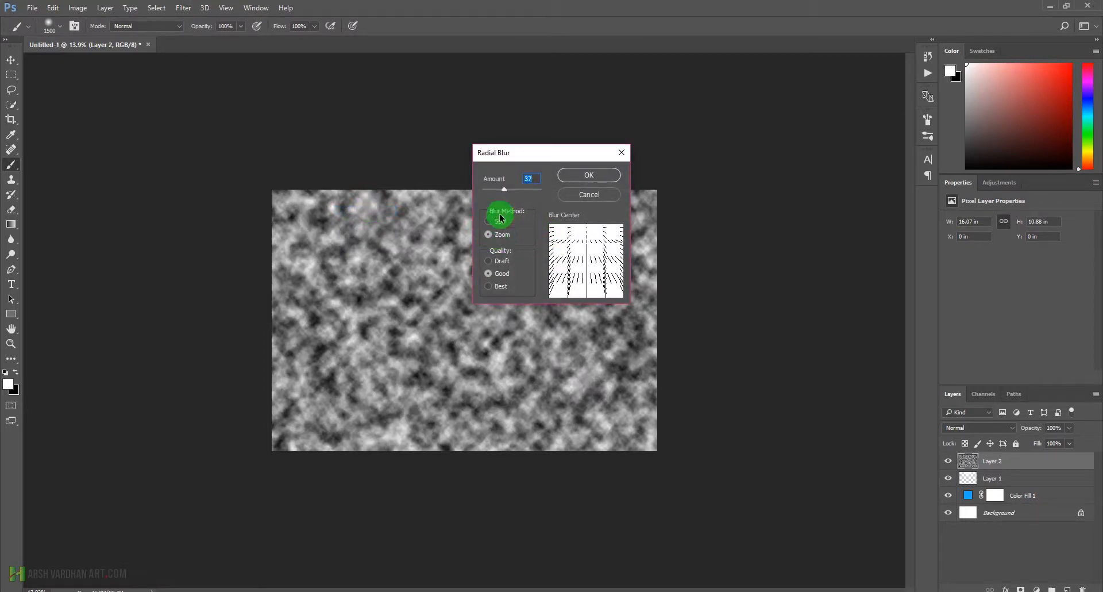
drag(505, 185, 503, 190)
drag(586, 261, 588, 228)
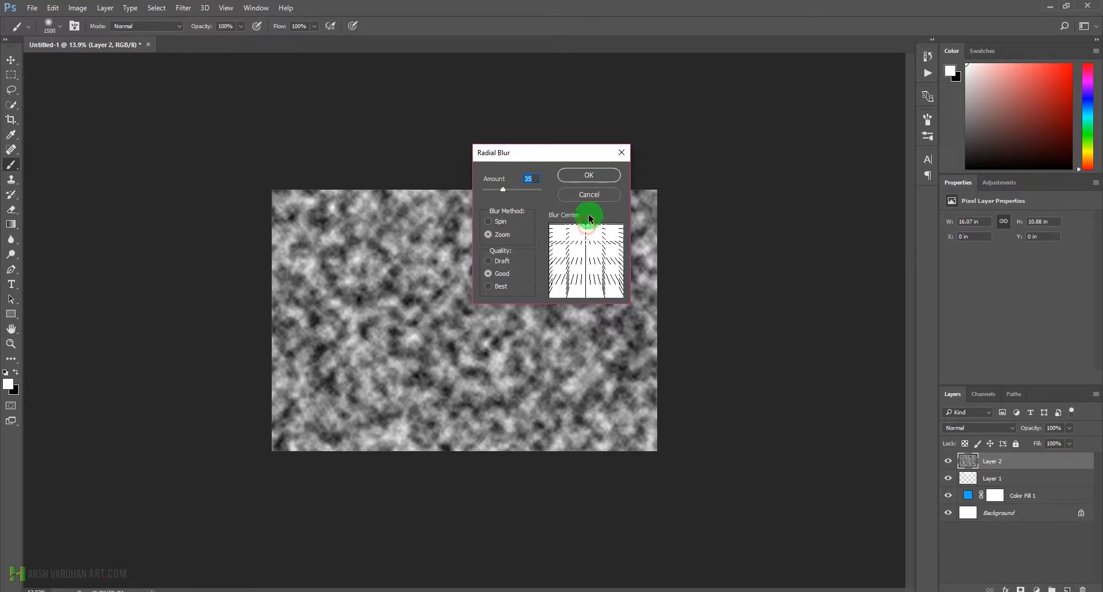
click(583, 173)
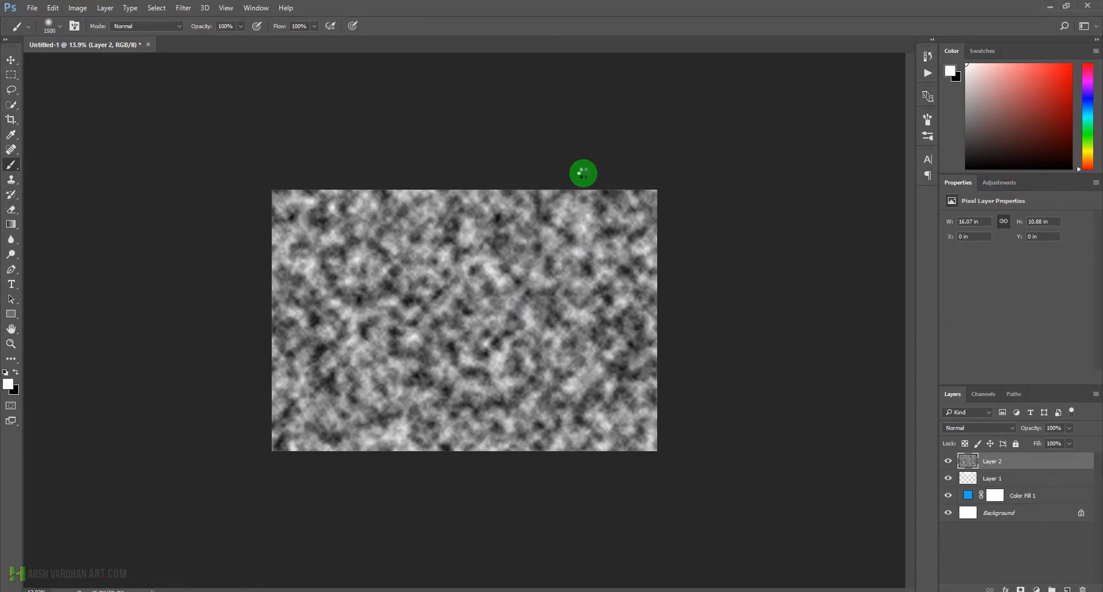
- Blend the blurred cloud layer in Soft Light mode at 53% opacity
click(983, 430)
click(972, 314)
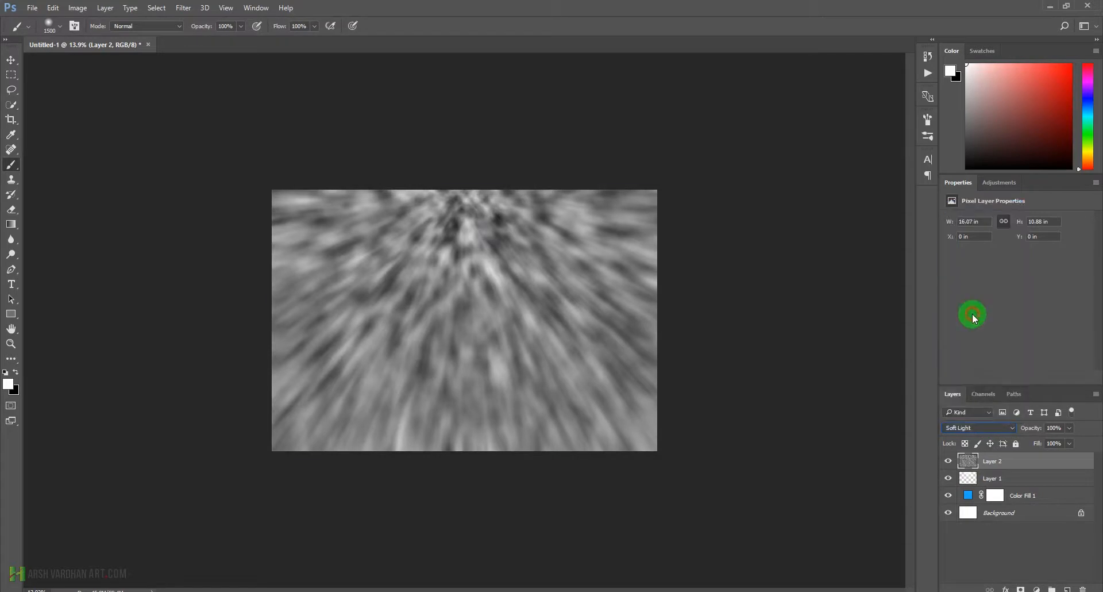
click(1069, 428)
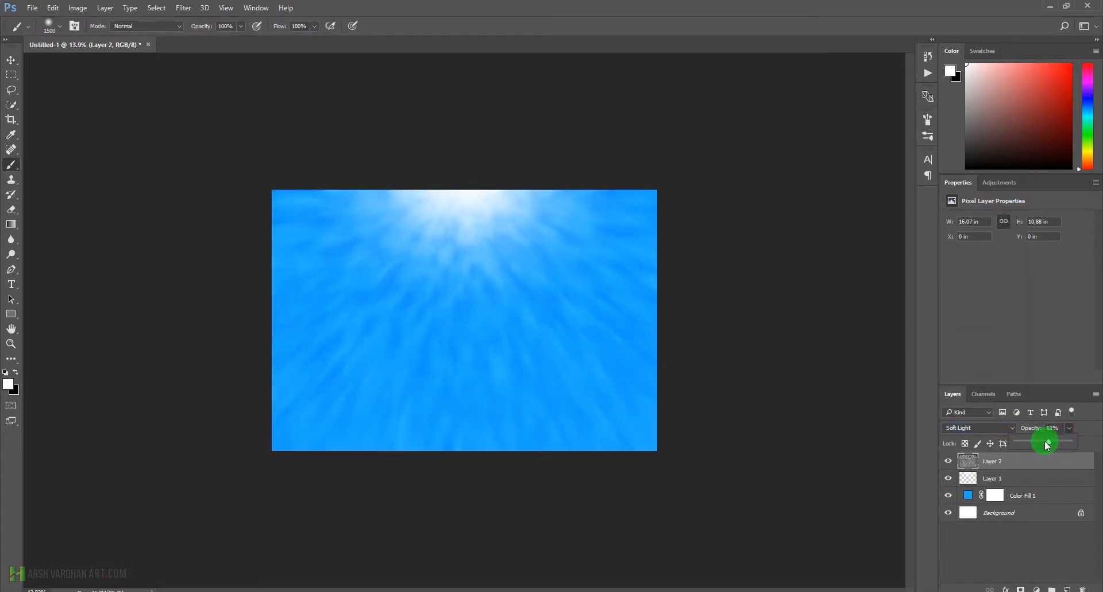
drag(1040, 447, 1039, 449)
- Stamp all visible layers into a new merged layer directly above the blurred cloud layer
click(970, 461)
key(ctrl+shift+alt+n)
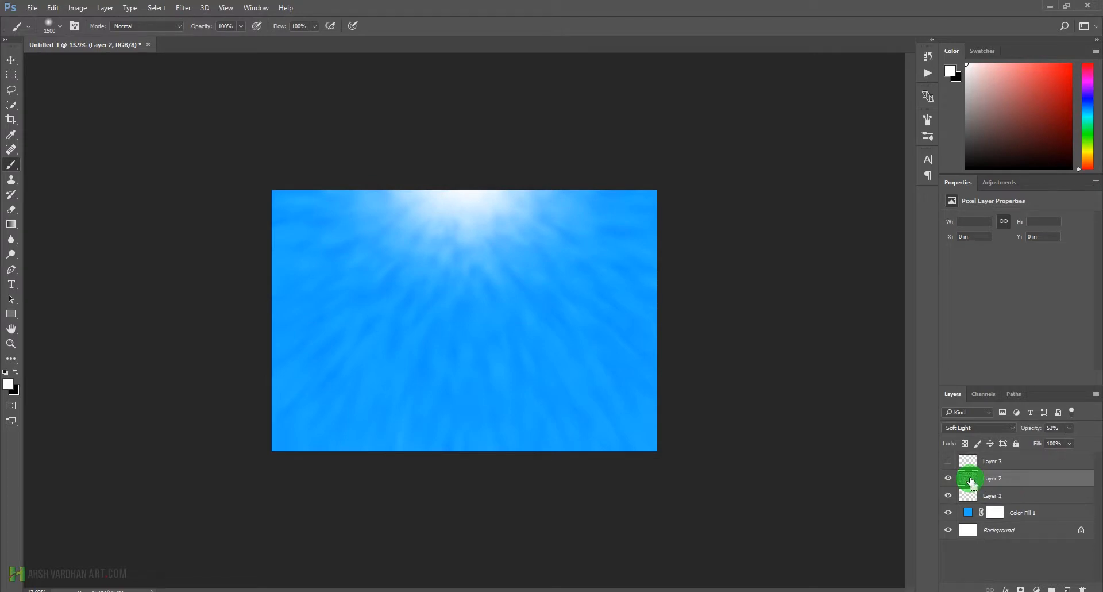
key(ctrl+shift+alt+e)
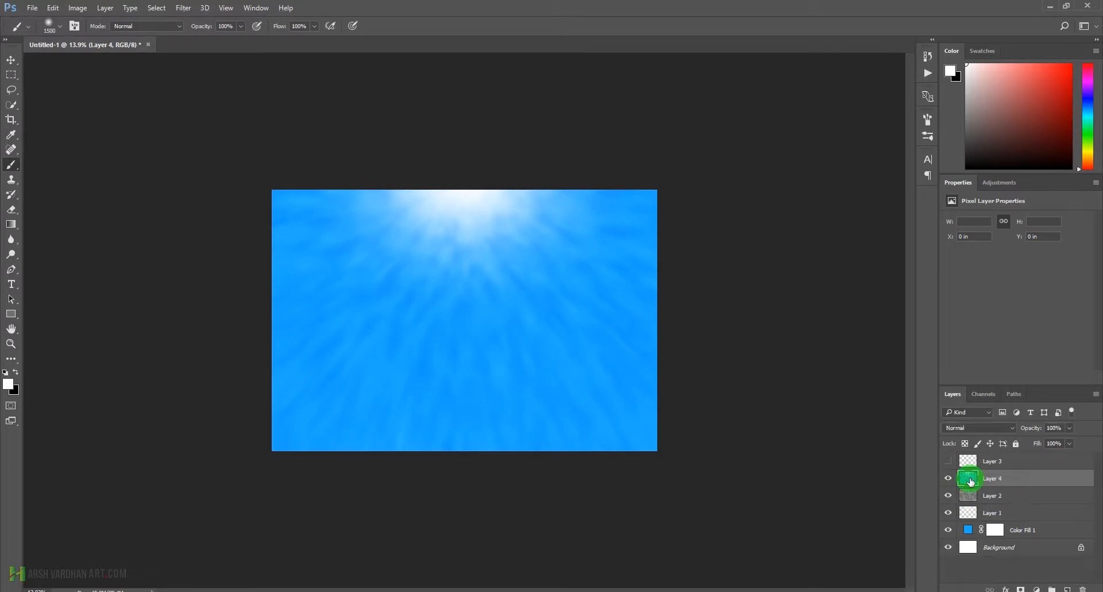
click(1064, 446)
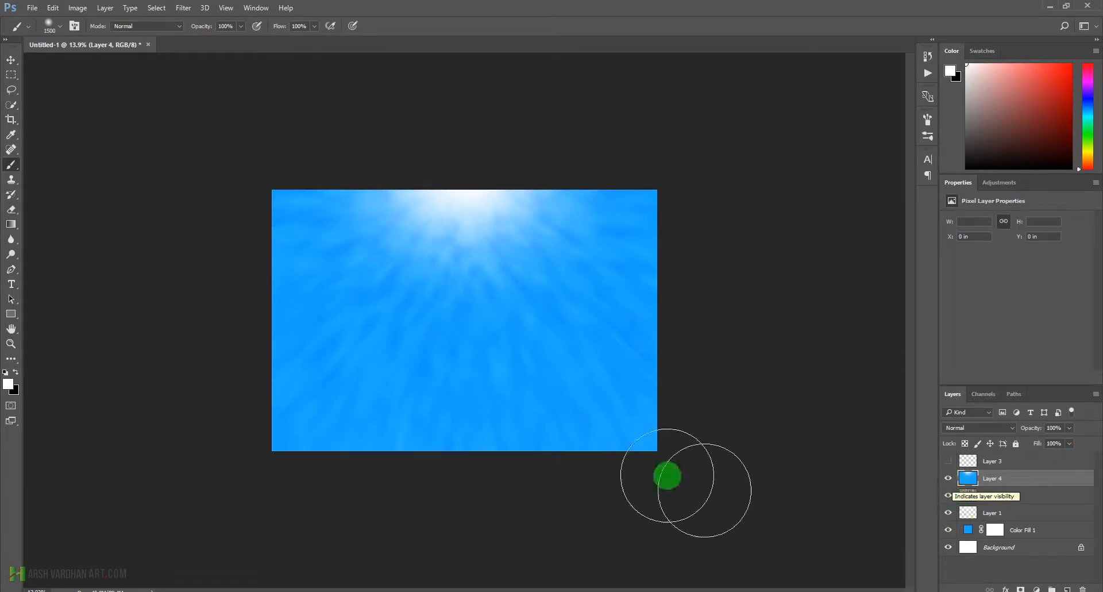
- Distort the merged layer with a Sine Wave of 3 generators, wavelength 147 to 337, amplitude 13 to 129 and 100% scale
click(184, 8)
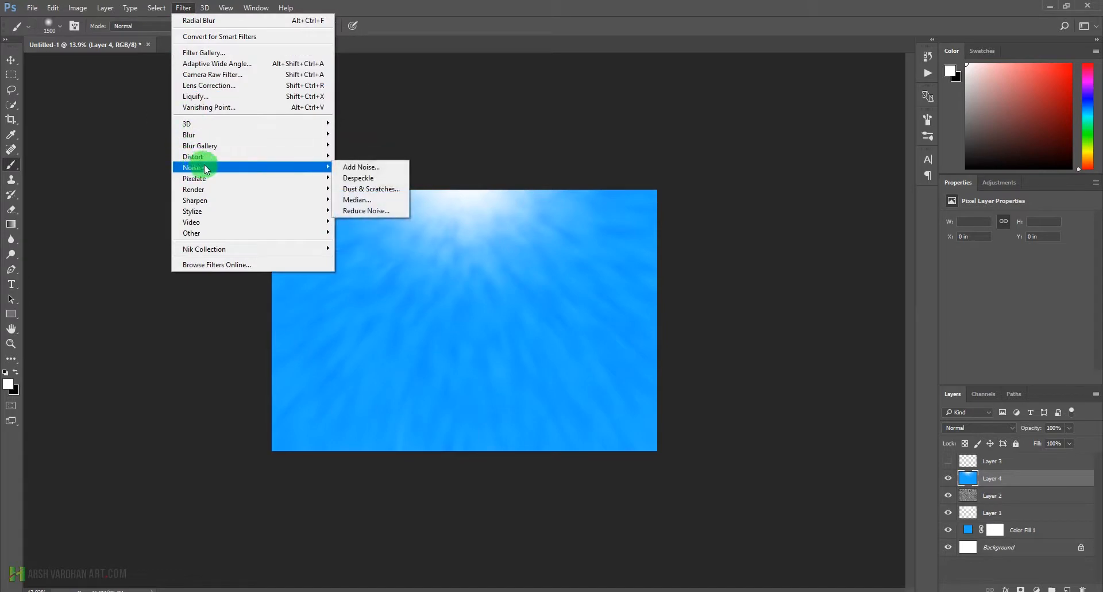
mouse_move(215, 160)
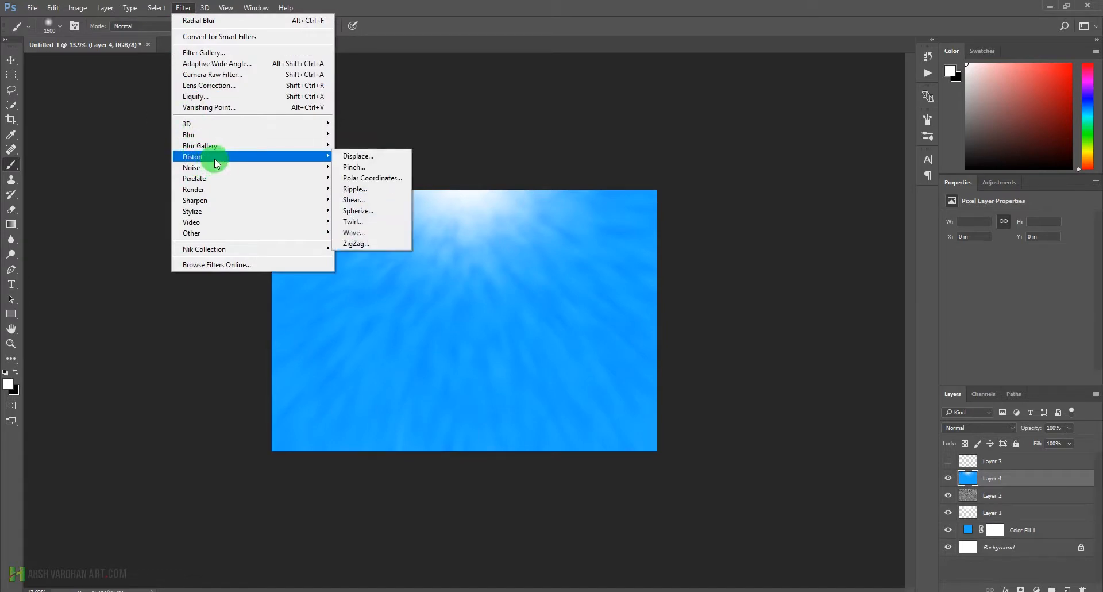
click(354, 232)
drag(547, 208, 578, 216)
click(529, 264)
mouse_move(530, 267)
mouse_down()
mouse_move(547, 273)
mouse_move(529, 265)
mouse_up()
click(530, 267)
mouse_move(528, 168)
mouse_down()
mouse_move(628, 166)
mouse_move(533, 170)
mouse_up()
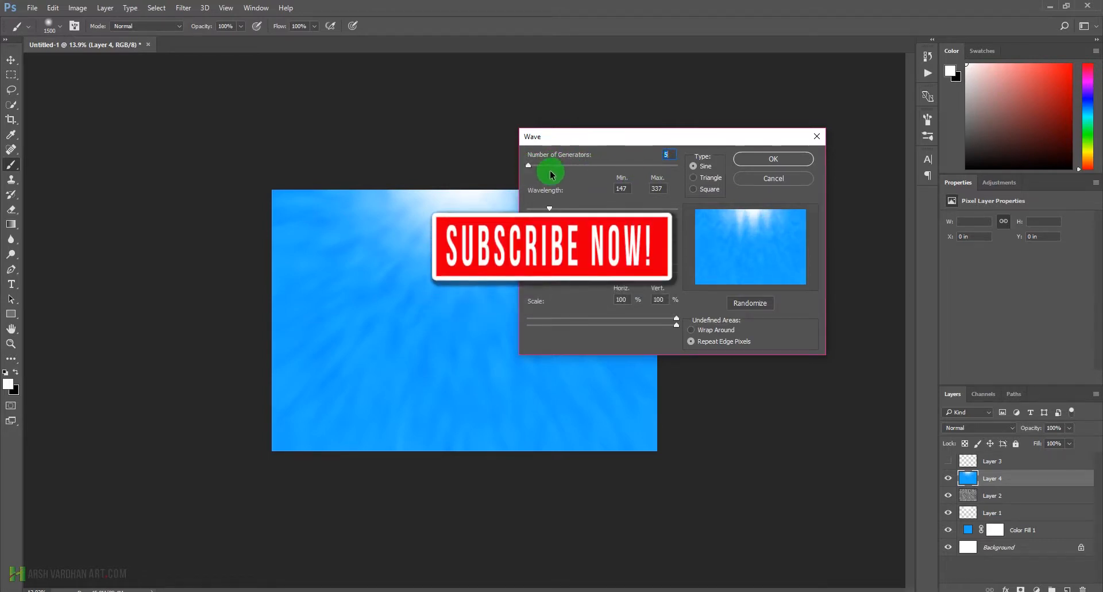
drag(529, 167, 528, 167)
click(655, 152)
text(3)
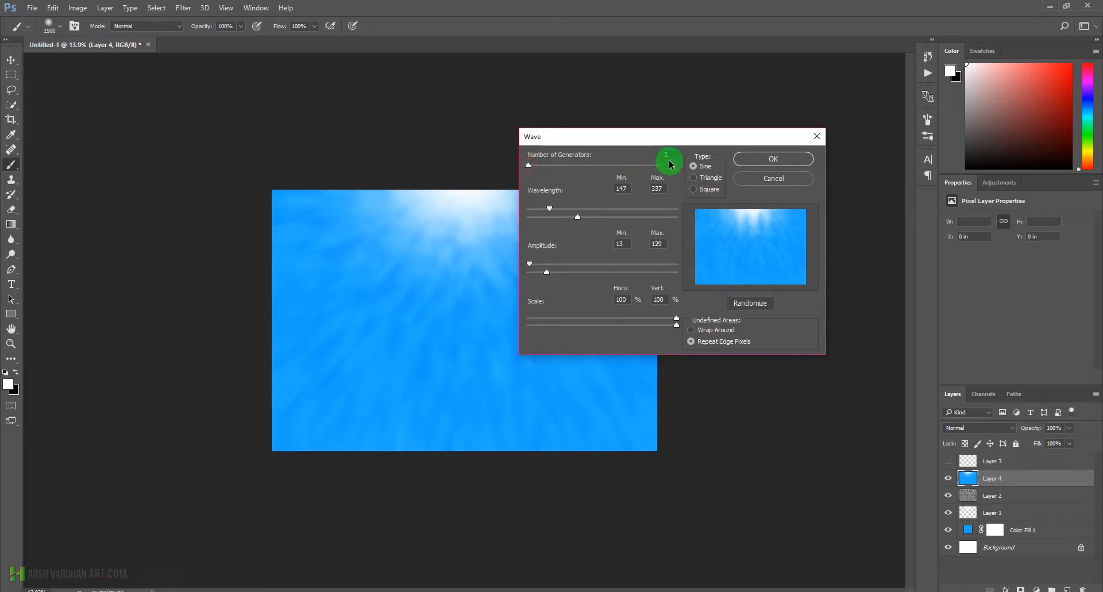
click(774, 158)
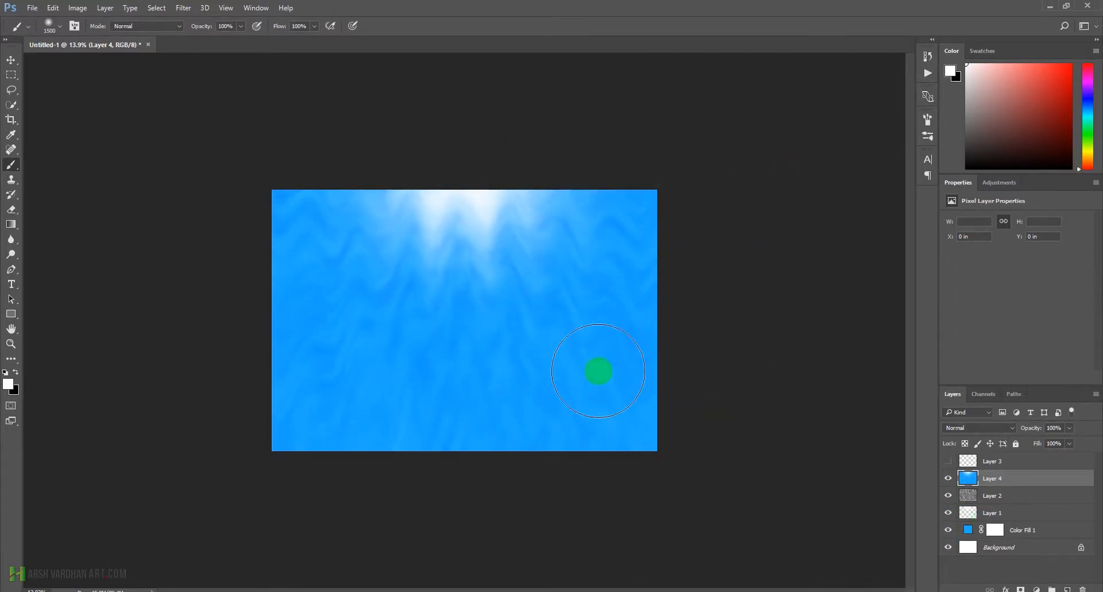
- Squash the wave layer vertically to about 22% height, keeping it against the upper edge of the canvas
key(ctrl+t)
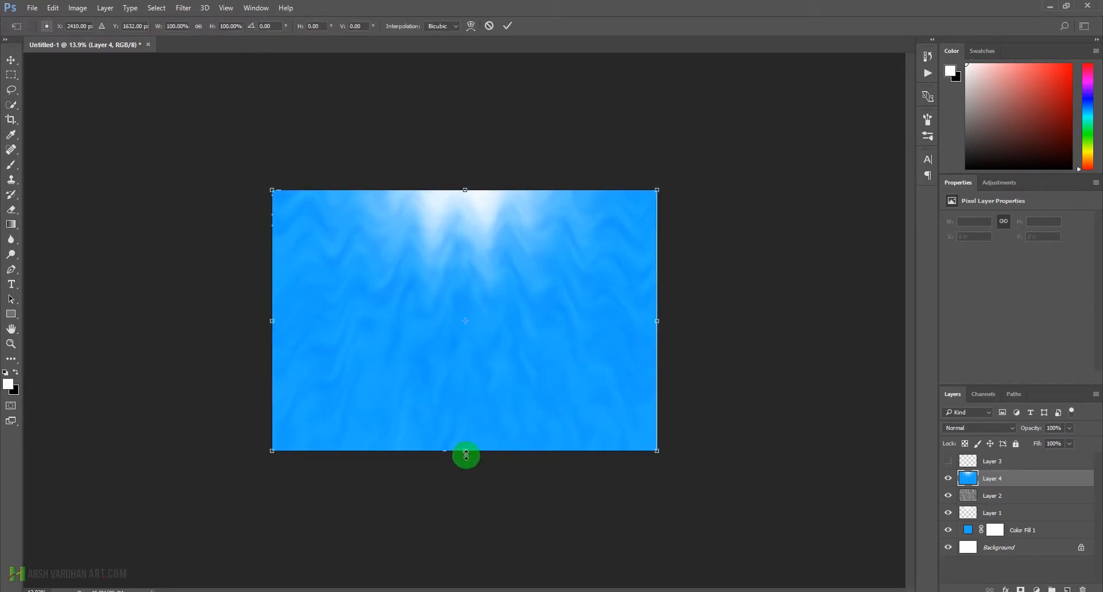
drag(468, 452, 490, 247)
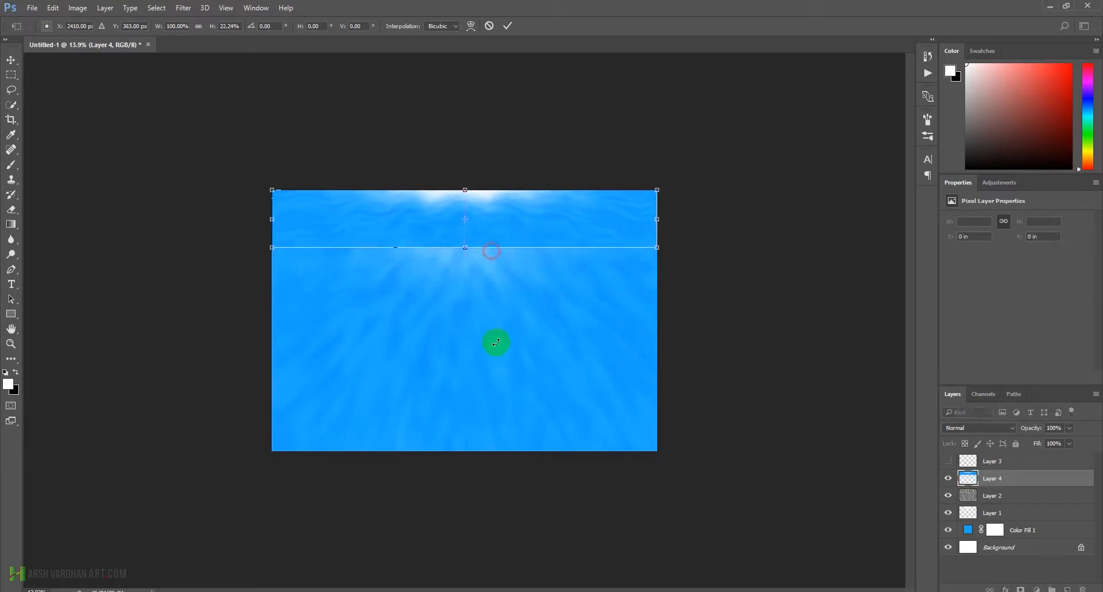
click(508, 26)
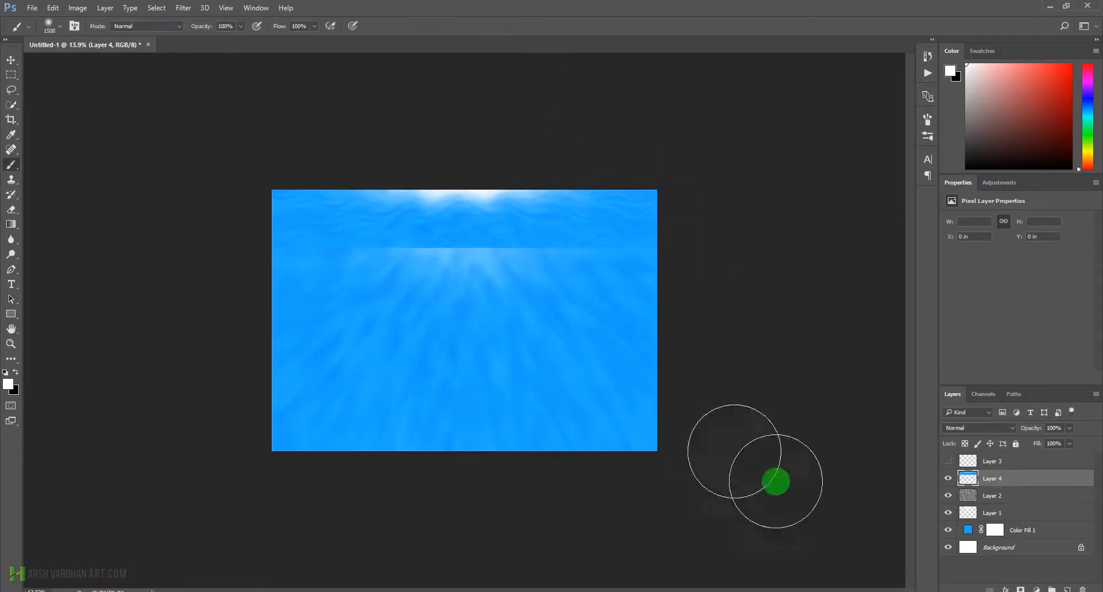
- Add a layer mask to the squashed wave layer
scroll(551, 279, up, 5)
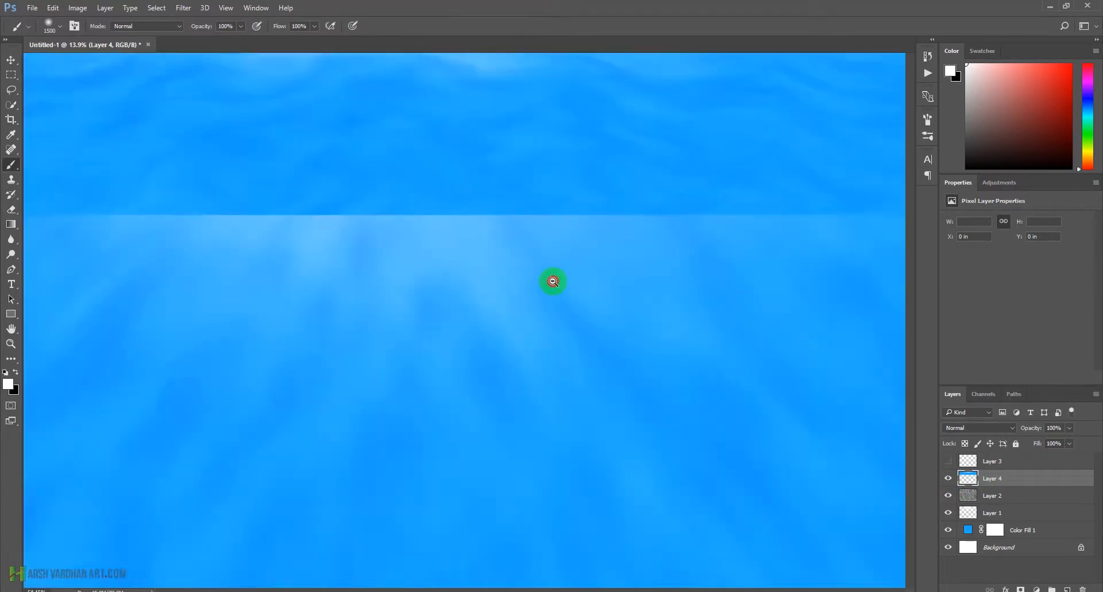
scroll(532, 283, down, 3)
click(1021, 589)
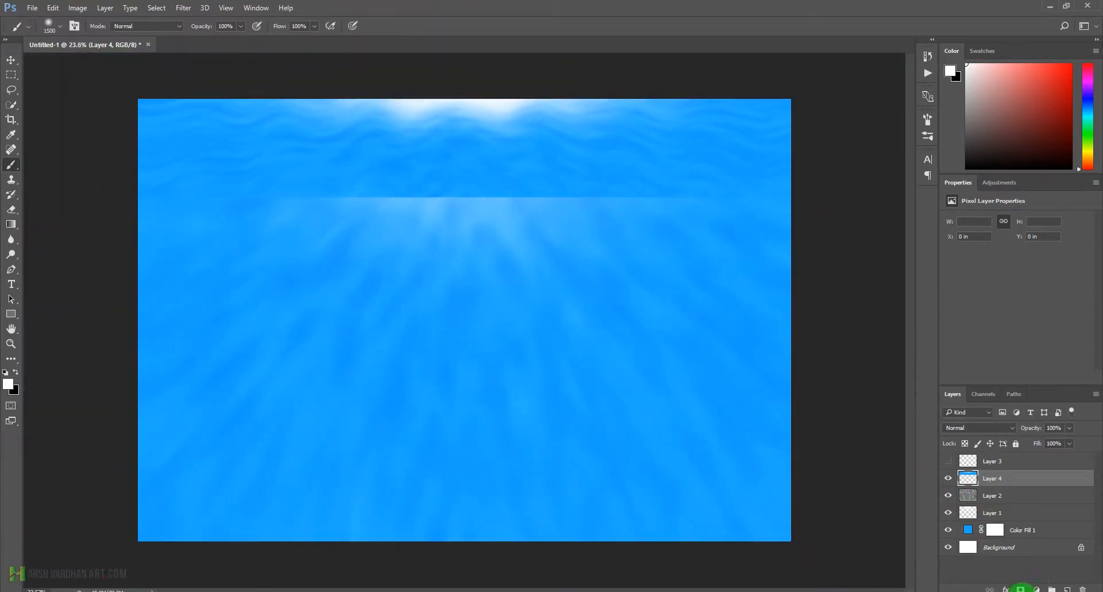
- Paint black on the mask with a 300 px soft brush along the wave layer's lower edge to hide the hard seam
key(x)
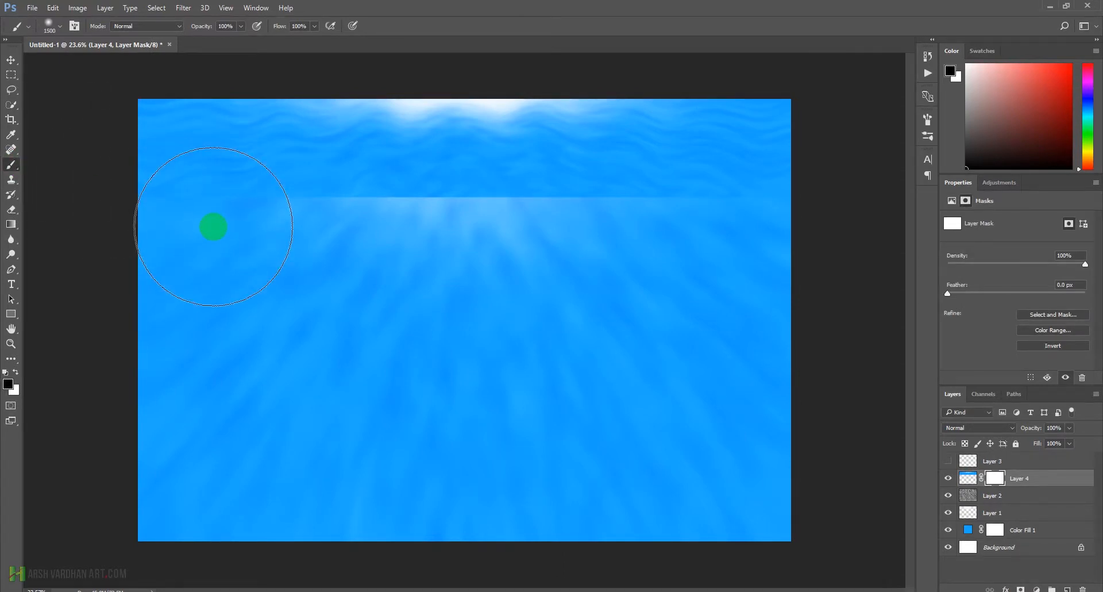
key(bracketleft)
key(bracketleft)
key(bracketleft)
key(bracketleft)
key(bracketleft)
key(bracketleft)
key(bracketleft)
key(bracketleft)
key(bracketleft)
key(bracketleft)
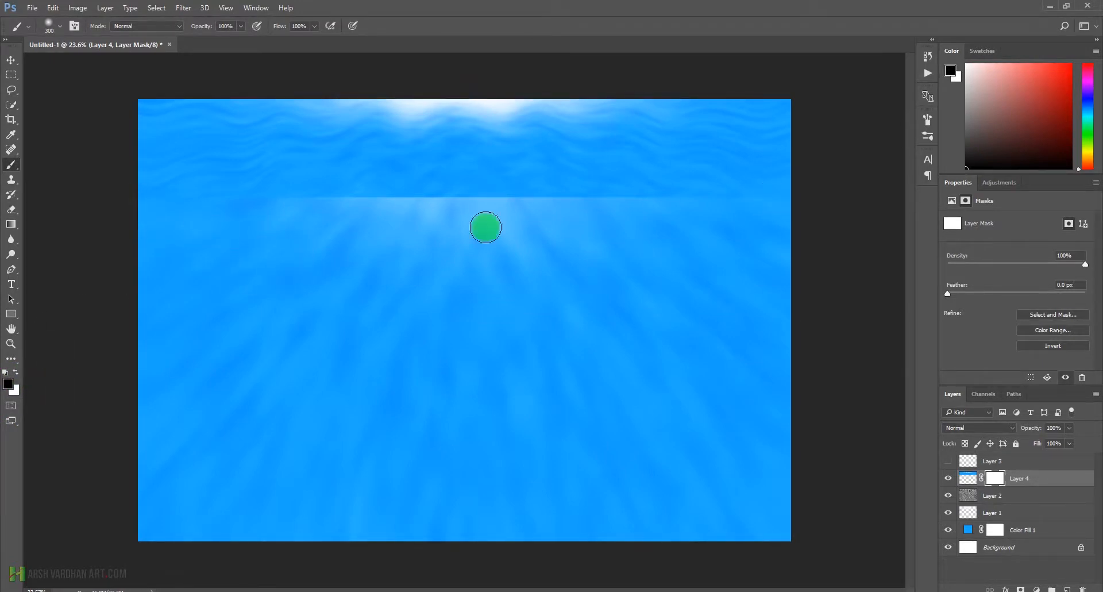
drag(128, 197, 813, 191)
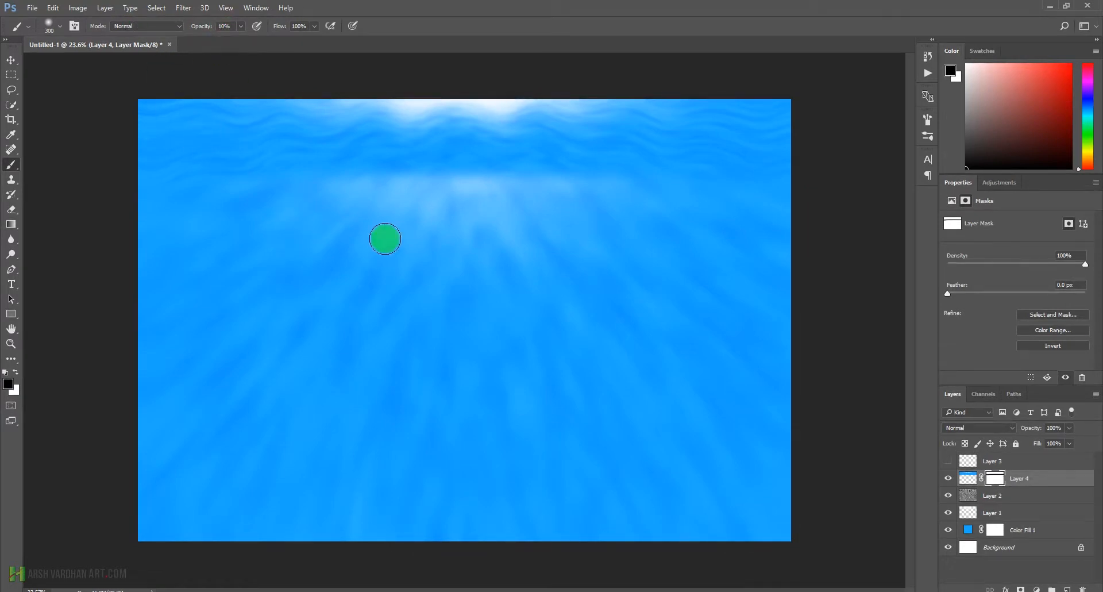
- Soften the mask's transition and the area below the light with black strokes from an 800 px brush at 10% opacity
key(bracketright)
key(bracketright)
key(bracketright)
key(bracketright)
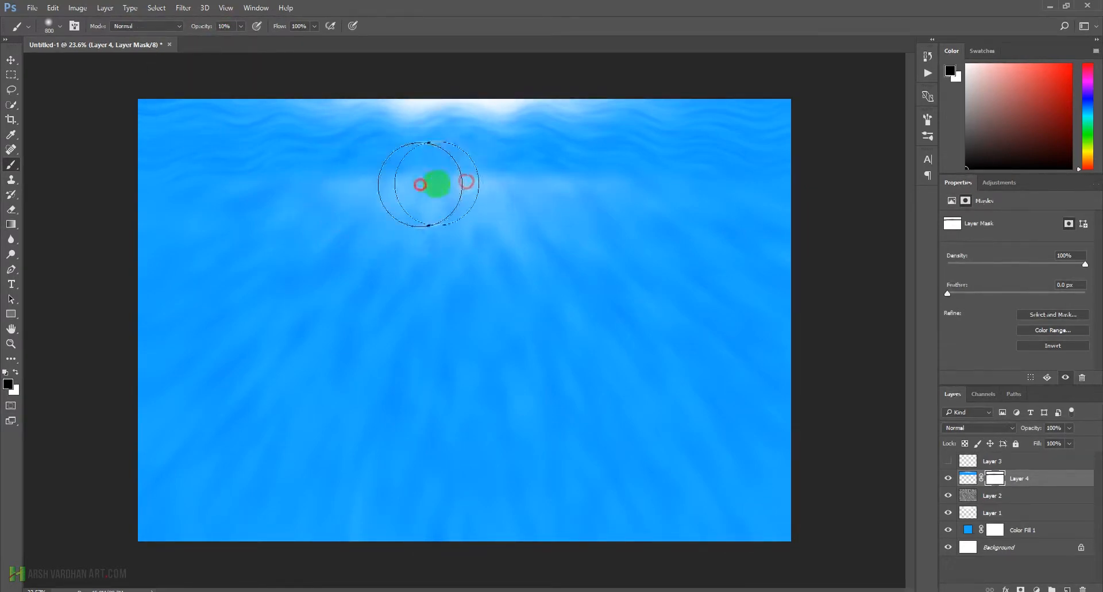
mouse_move(411, 175)
mouse_down()
mouse_move(486, 209)
mouse_move(491, 162)
mouse_move(510, 165)
mouse_move(528, 205)
mouse_move(587, 230)
mouse_move(561, 207)
mouse_move(588, 188)
mouse_up()
mouse_move(756, 188)
mouse_down()
mouse_move(202, 172)
mouse_move(131, 150)
mouse_move(164, 106)
mouse_move(162, 121)
mouse_move(222, 116)
mouse_move(147, 119)
mouse_move(260, 167)
mouse_move(179, 173)
mouse_move(605, 172)
mouse_move(706, 165)
mouse_move(807, 111)
mouse_move(764, 102)
mouse_move(800, 135)
mouse_move(711, 173)
mouse_up()
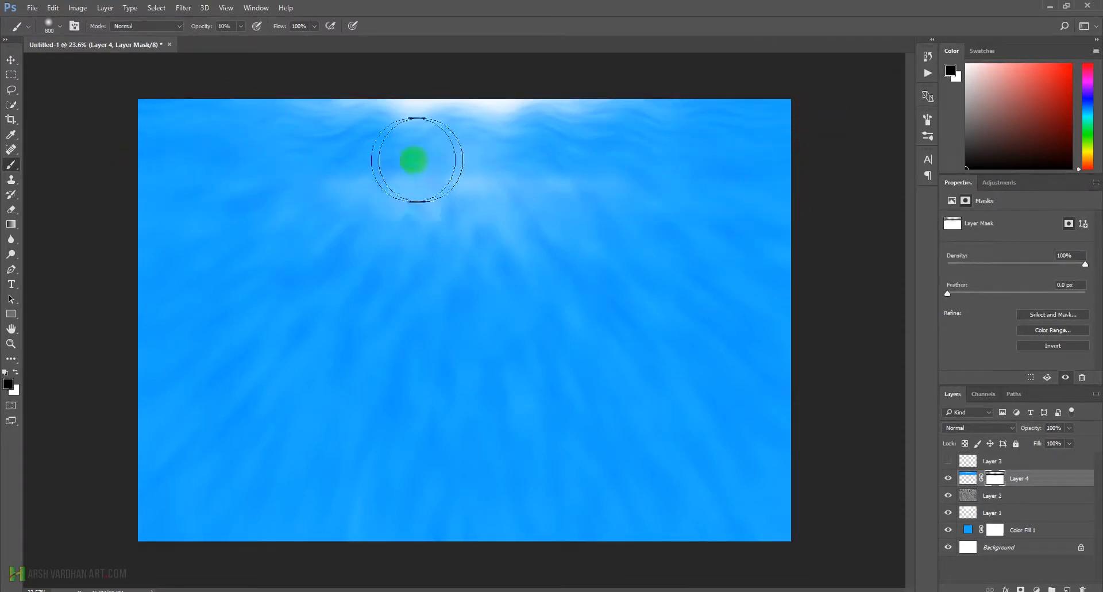
click(450, 180)
click(515, 263)
click(236, 185)
click(756, 166)
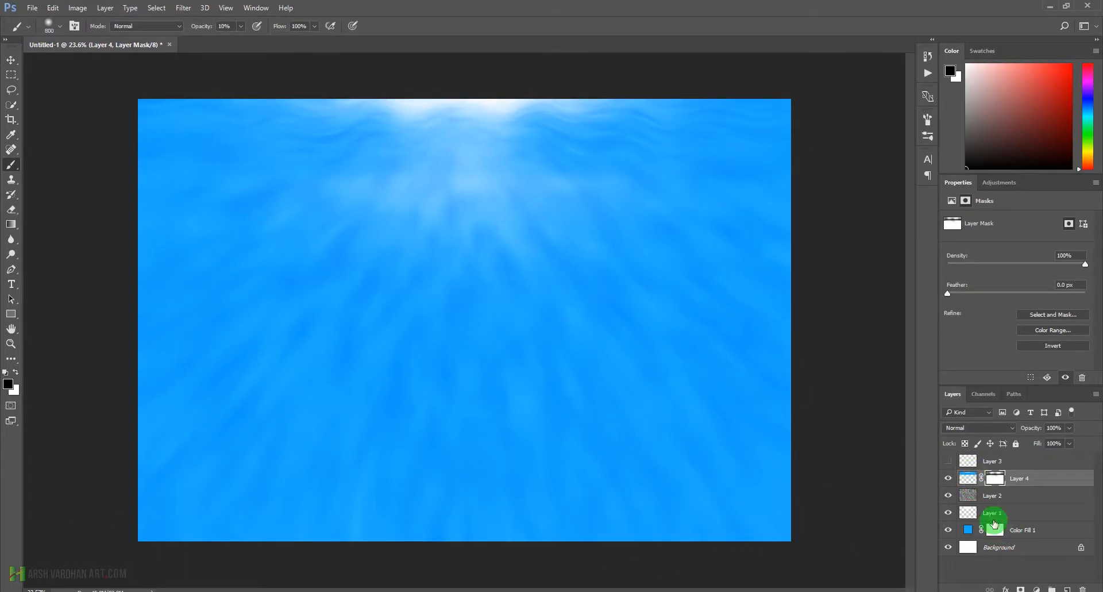
- Add a new layer above the wave layer and choose a water splash brush tip with white paint
click(1067, 589)
key(x)
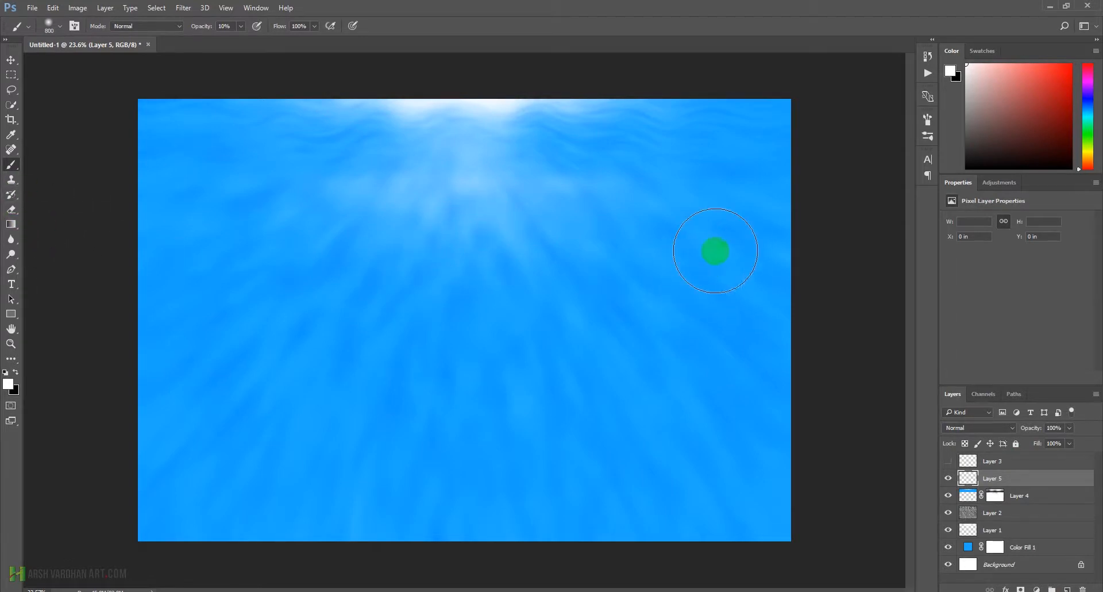
right_click(714, 248)
click(755, 326)
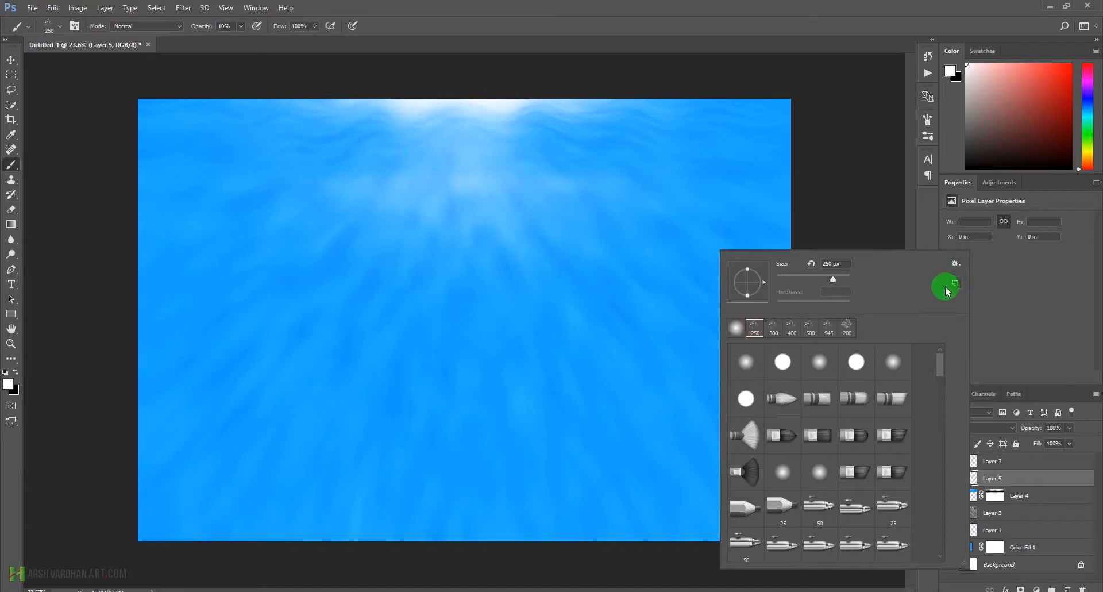
click(1005, 292)
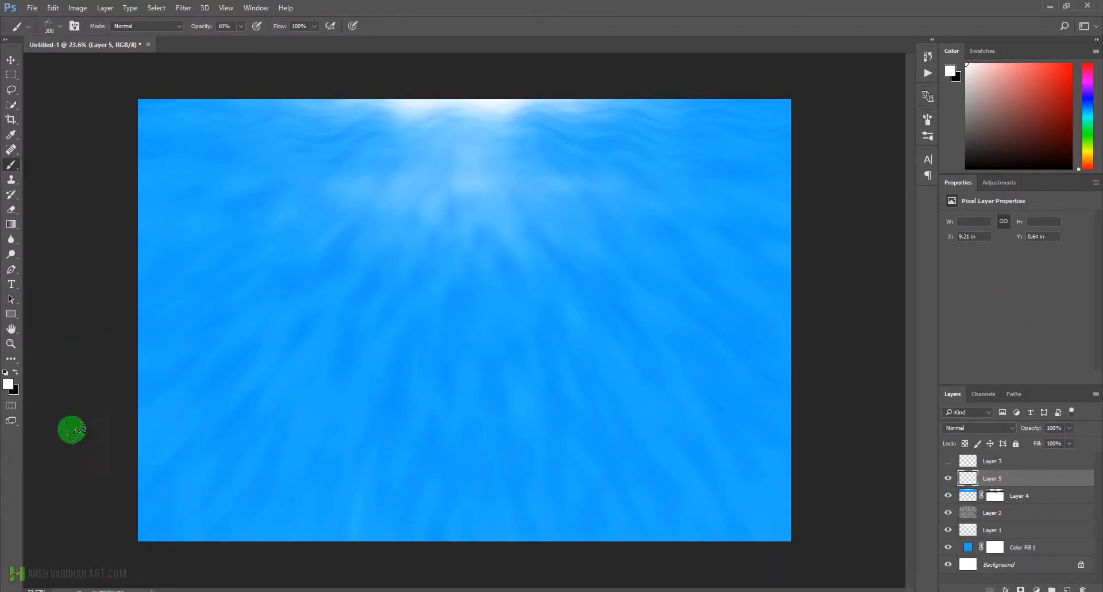
- Paint white splashes near the image's upper edge with the brush at 175 px and 100% opacity
click(240, 26)
drag(240, 40, 514, 14)
drag(586, 134, 626, 130)
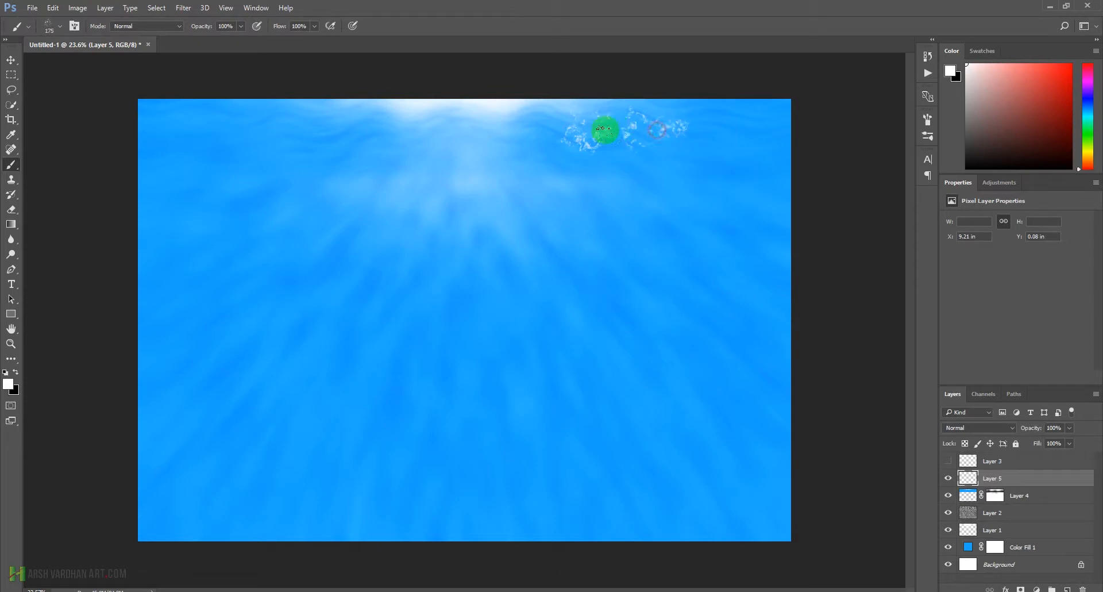
drag(554, 128, 541, 126)
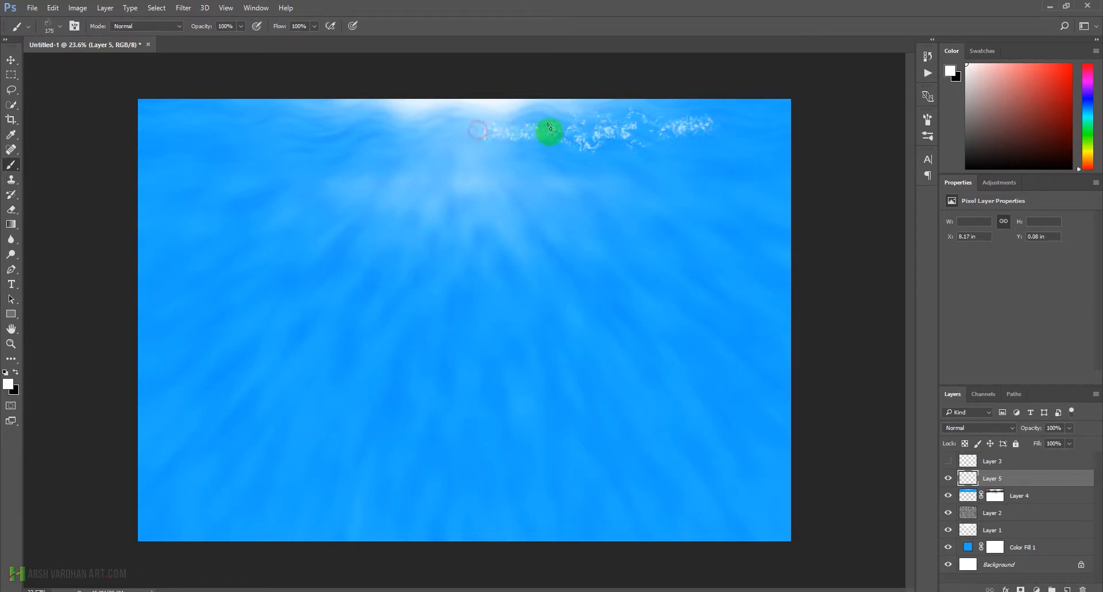
drag(661, 134, 745, 136)
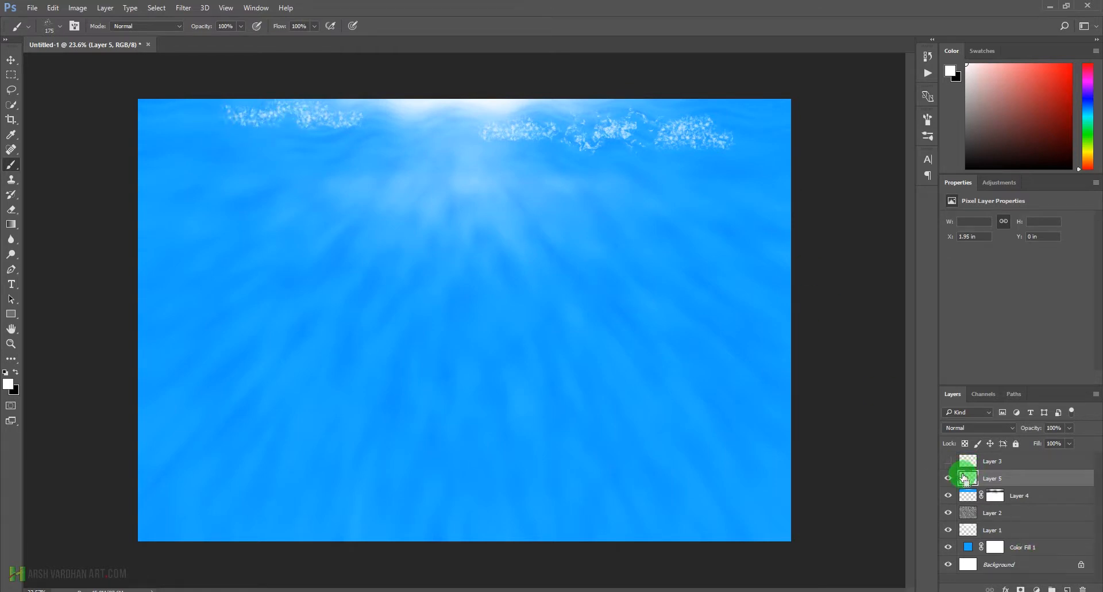
- Transform the splash layer to about 117% width and 47% height, and lower its opacity to 60%
key(ctrl+t)
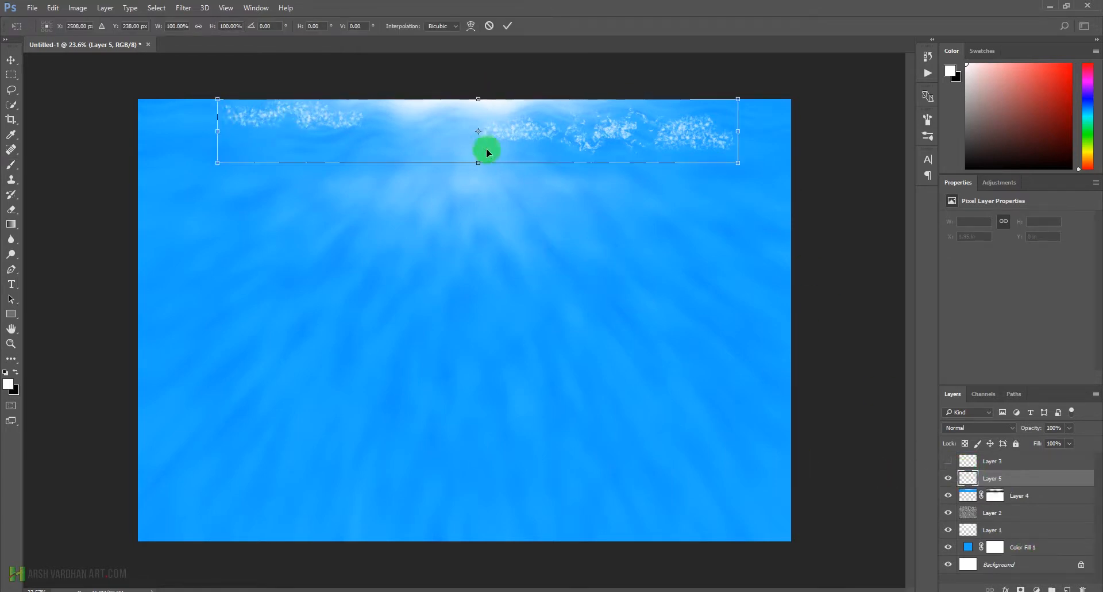
drag(480, 163, 460, 136)
drag(739, 133, 781, 133)
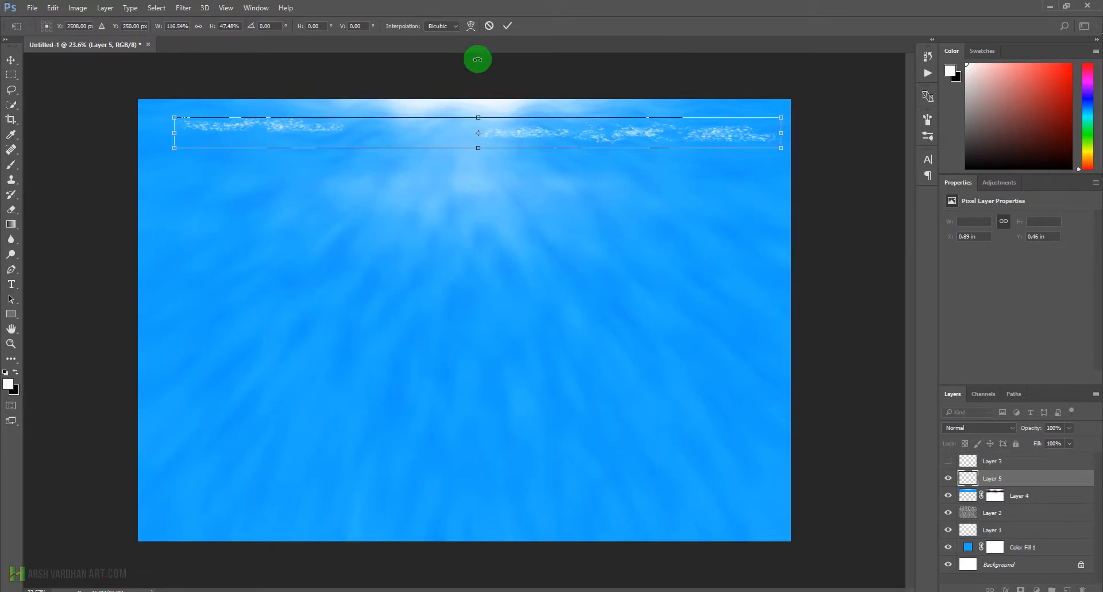
click(508, 26)
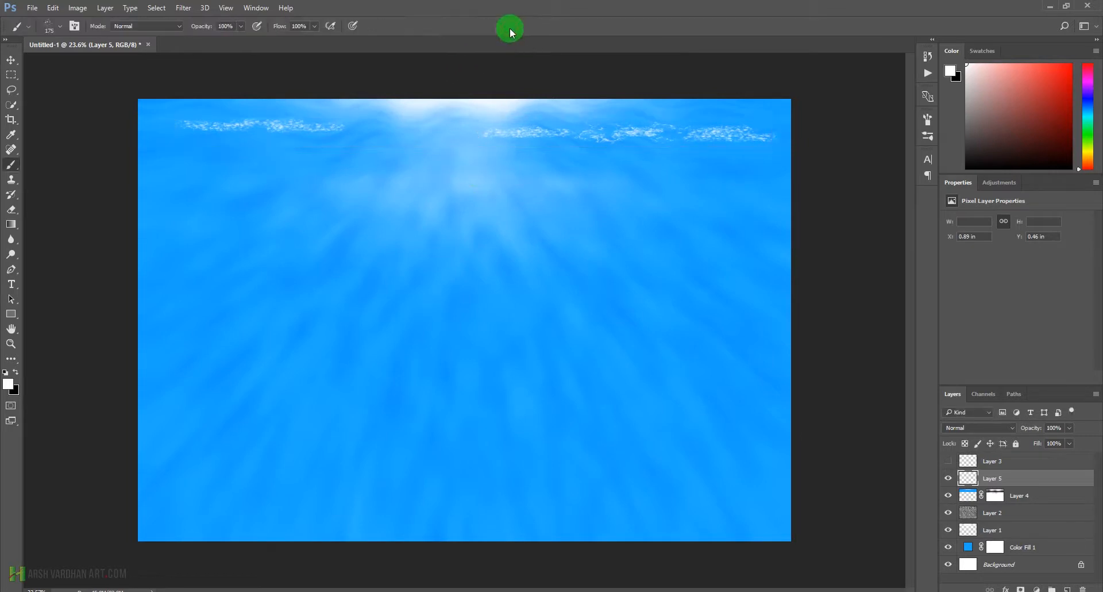
click(1050, 439)
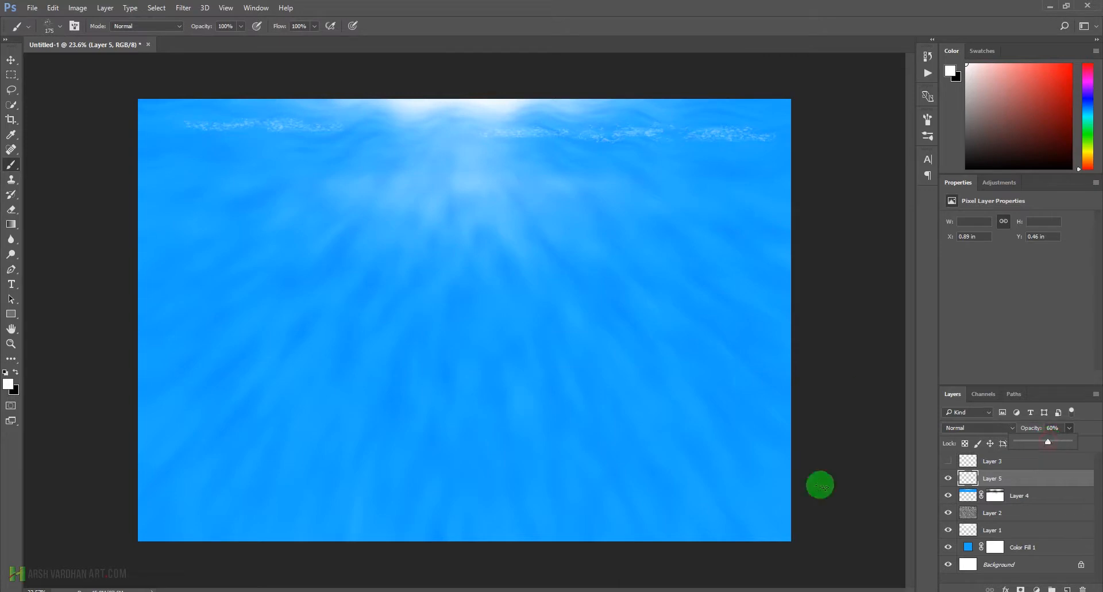
- Choose the 945 px water splash brush tip from the brush presets
right_click(714, 335)
drag(938, 400, 948, 582)
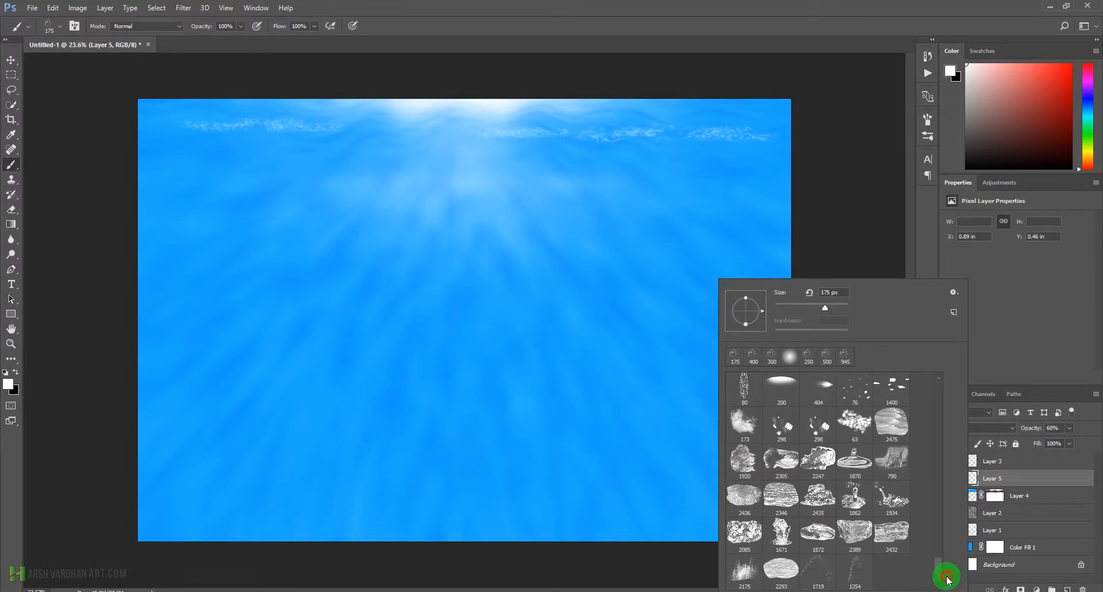
drag(942, 573, 942, 558)
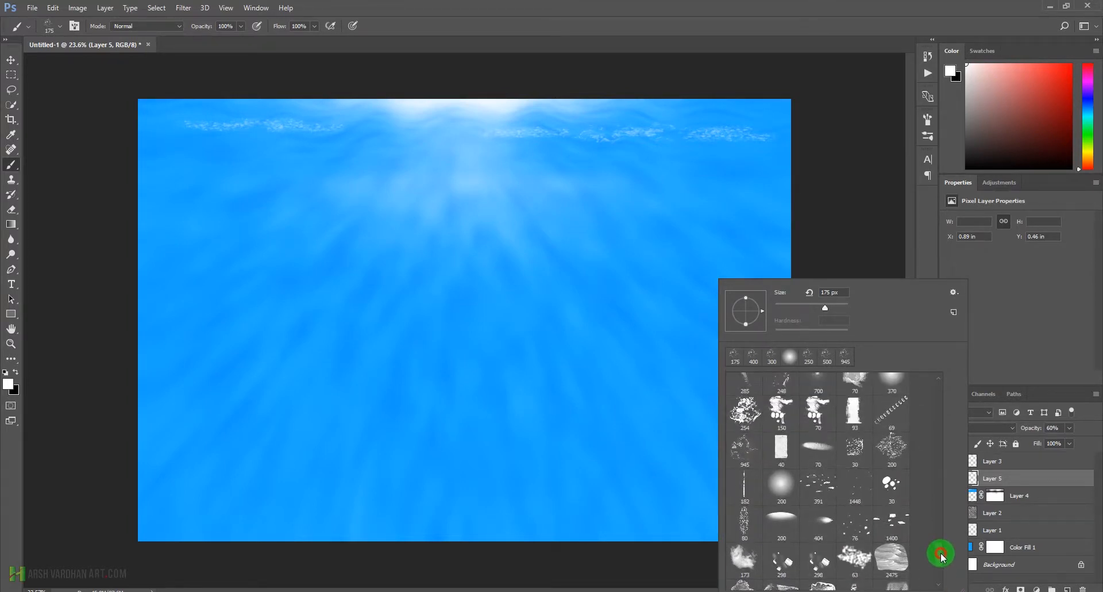
click(746, 447)
mouse_move(751, 452)
mouse_down()
mouse_move(778, 387)
mouse_move(764, 505)
mouse_move(738, 508)
mouse_move(745, 485)
mouse_up()
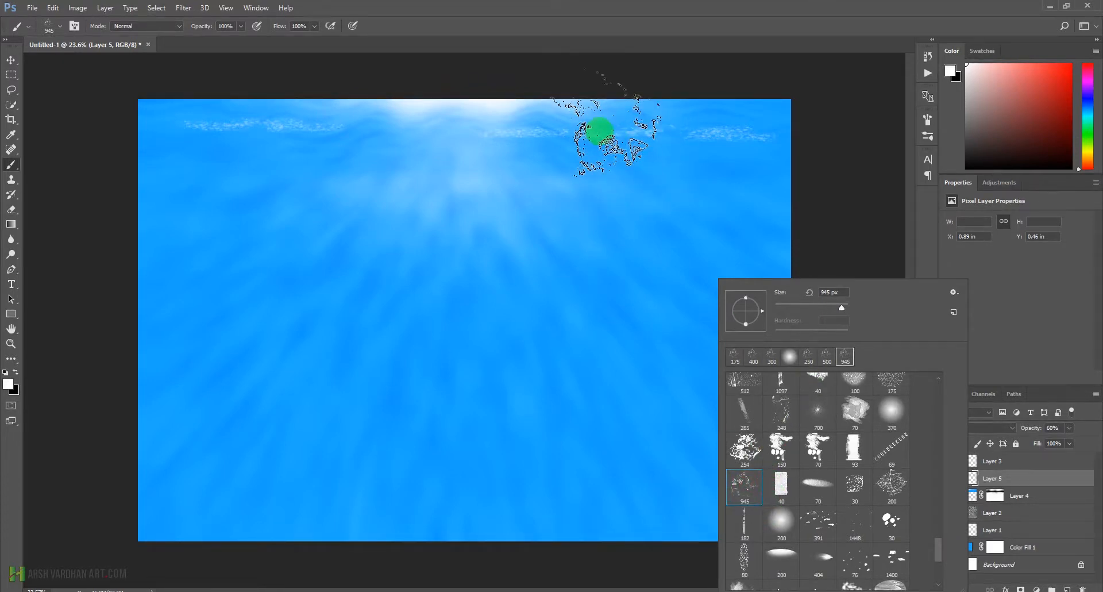
- Stamp a large splash right of the light and paint faint 400 px splashes at 20 to 23% opacity along the water surface
click(599, 131)
key(bracketleft)
key(bracketleft)
key(bracketleft)
key(bracketleft)
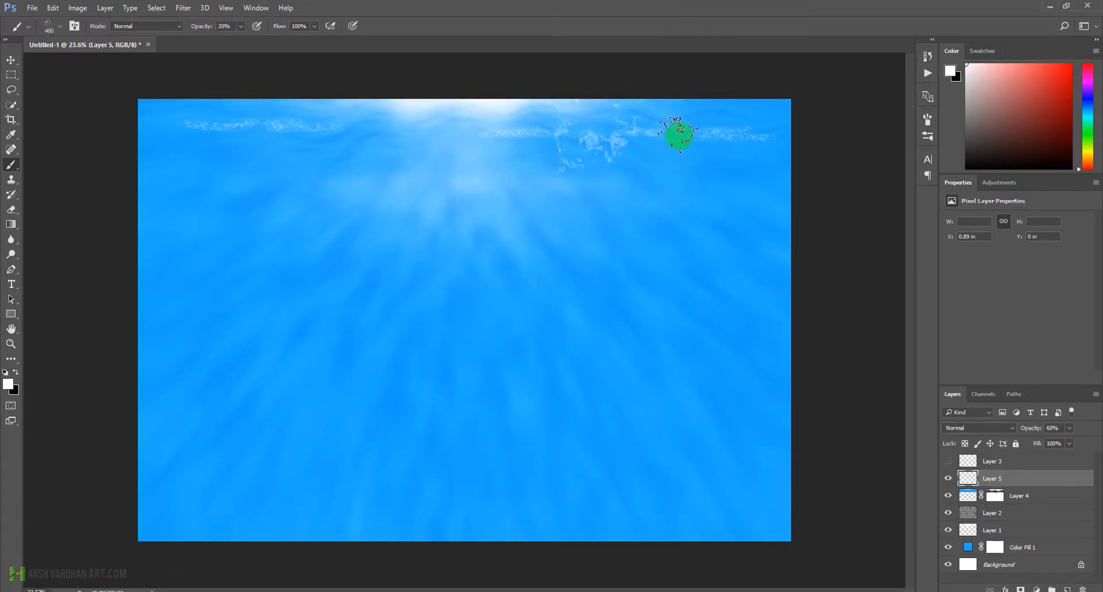
mouse_move(719, 133)
mouse_down()
mouse_move(624, 132)
mouse_move(732, 134)
mouse_move(385, 116)
mouse_move(286, 134)
mouse_move(188, 124)
mouse_move(223, 113)
mouse_move(315, 120)
mouse_up()
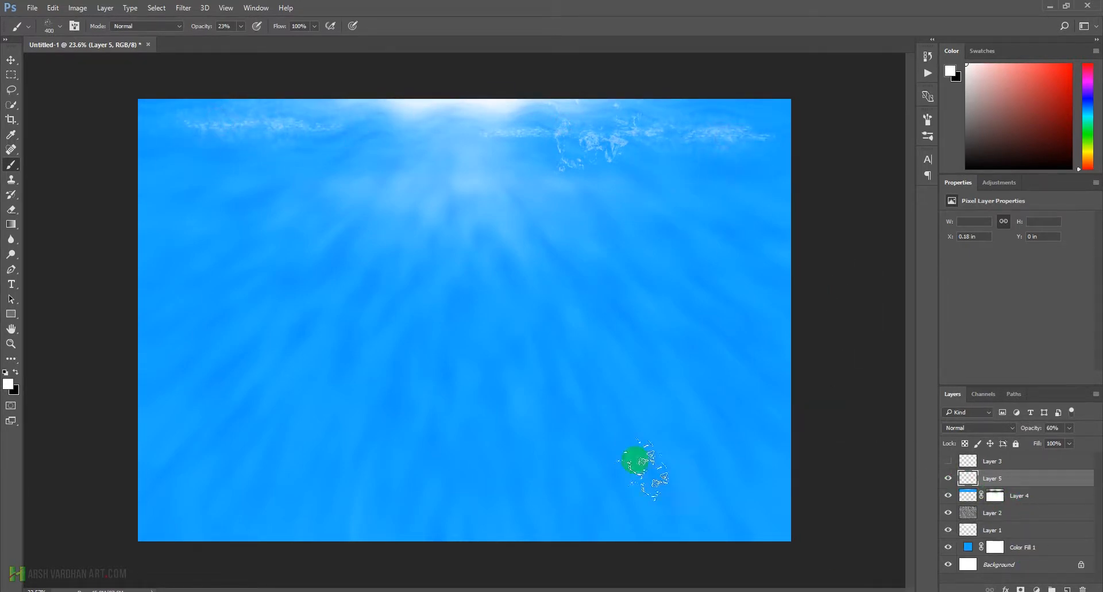
- Blend the splash layer in Soft Light mode at 76% opacity
click(1014, 428)
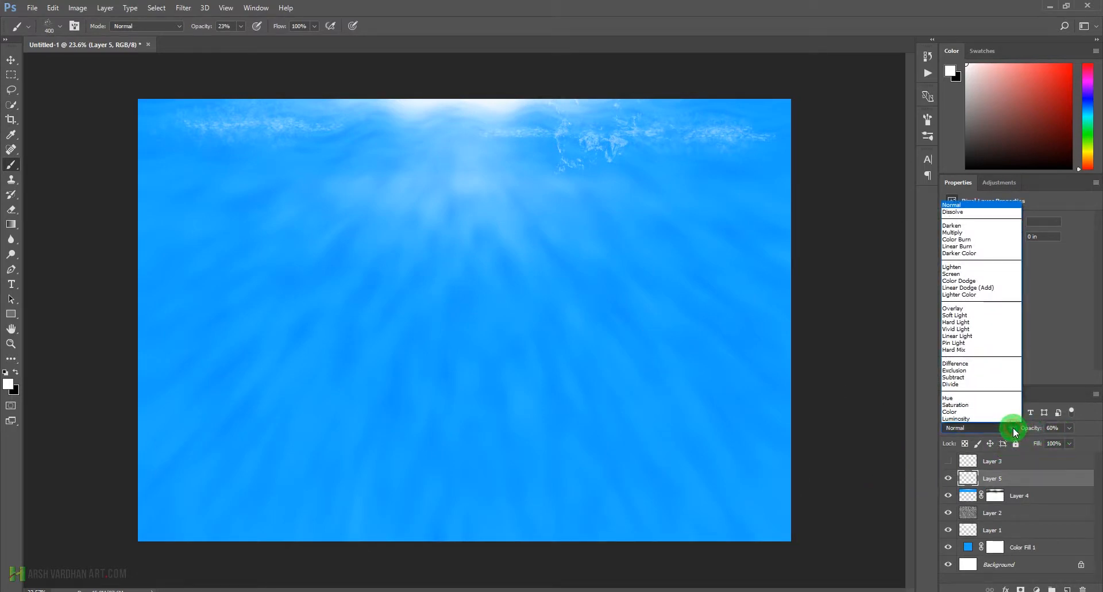
click(984, 312)
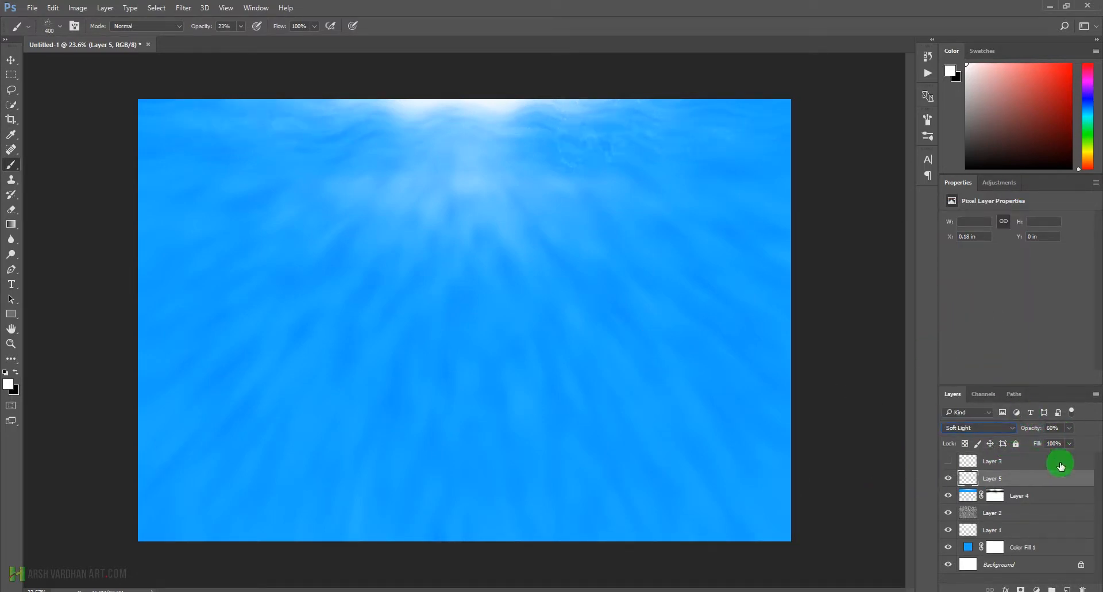
mouse_move(1067, 443)
mouse_down()
mouse_move(1086, 440)
mouse_move(1068, 444)
mouse_up()
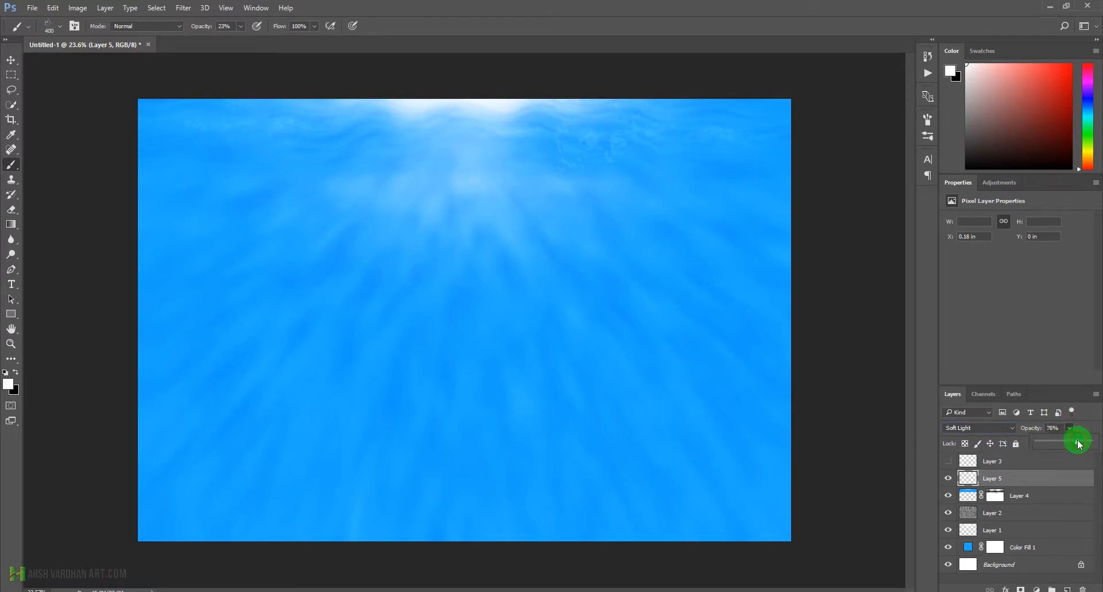
- Apply a slight Gaussian Blur to the splash layer
click(186, 8)
mouse_move(193, 134)
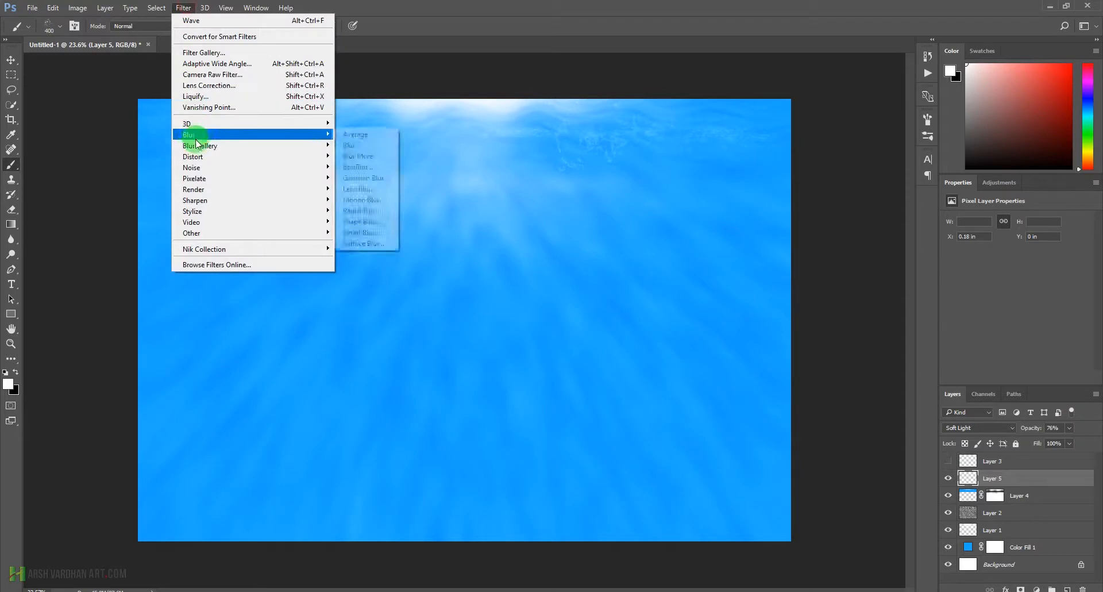
click(356, 178)
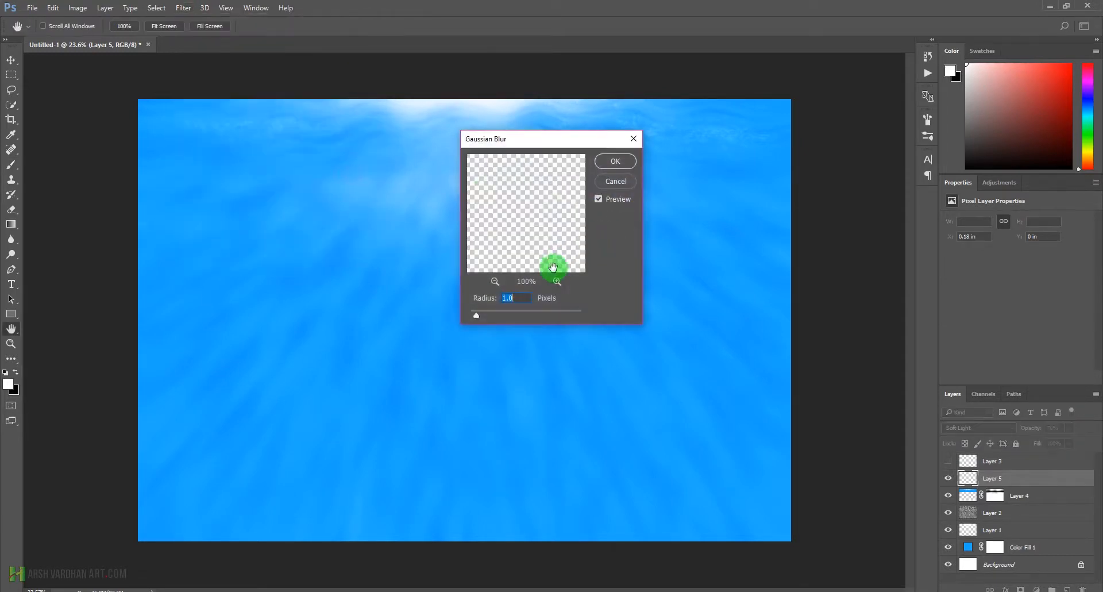
drag(528, 153, 669, 141)
drag(620, 316, 624, 318)
click(759, 164)
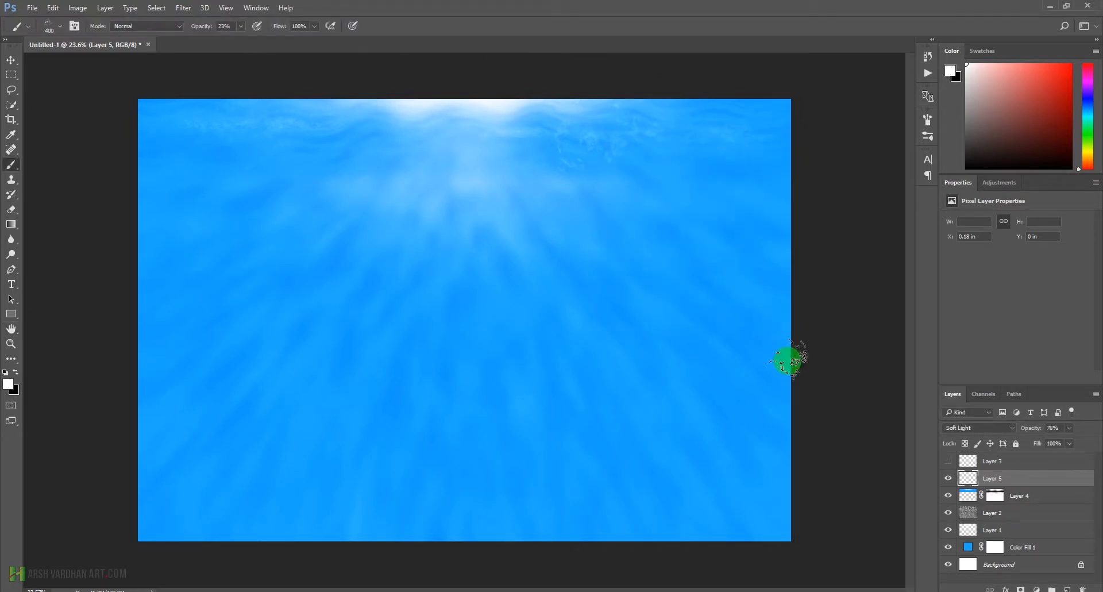
- Compare the image with the splash layer hidden and shown, and paint more faint splashes along the upper right surface
click(954, 481)
click(951, 480)
mouse_move(552, 109)
mouse_down()
mouse_move(608, 137)
mouse_move(584, 137)
mouse_move(776, 202)
mouse_move(657, 166)
mouse_move(639, 128)
mouse_move(437, 124)
mouse_move(540, 124)
mouse_move(193, 95)
mouse_move(752, 114)
mouse_up()
mouse_move(638, 124)
mouse_down()
mouse_move(791, 140)
mouse_move(739, 135)
mouse_move(727, 116)
mouse_up()
- Examine the finished underwater background enlarged in full screen mode
drag(663, 235, 587, 290)
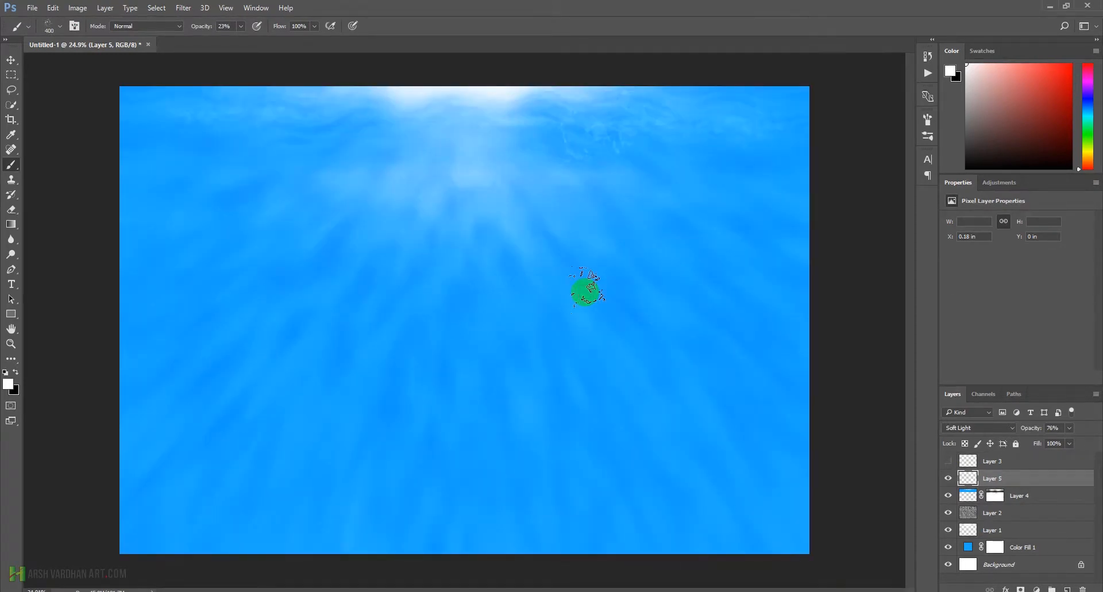
key(f)
key(f)
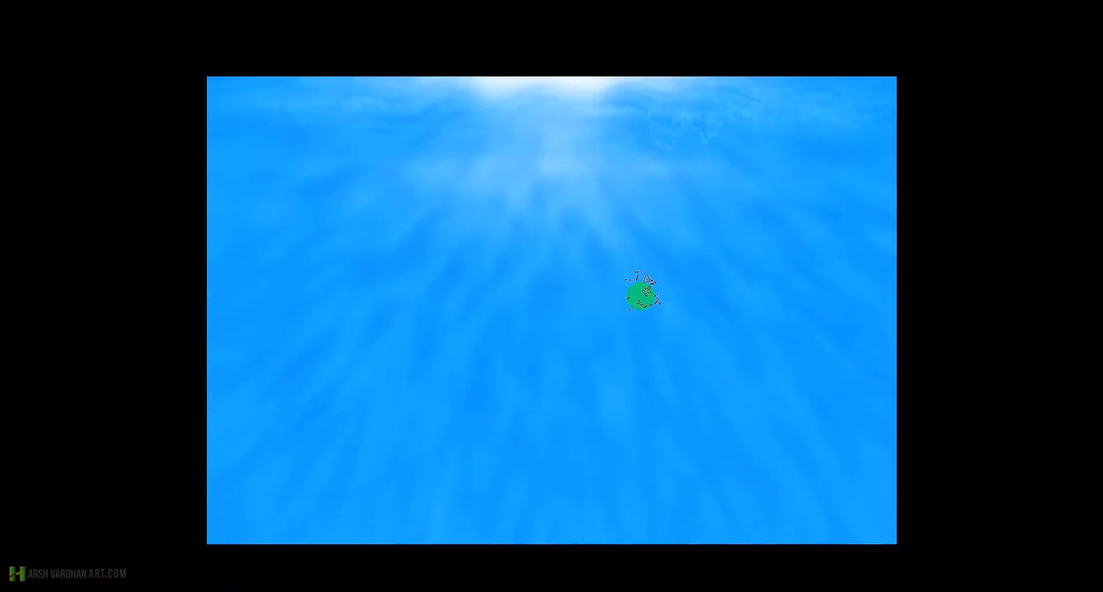